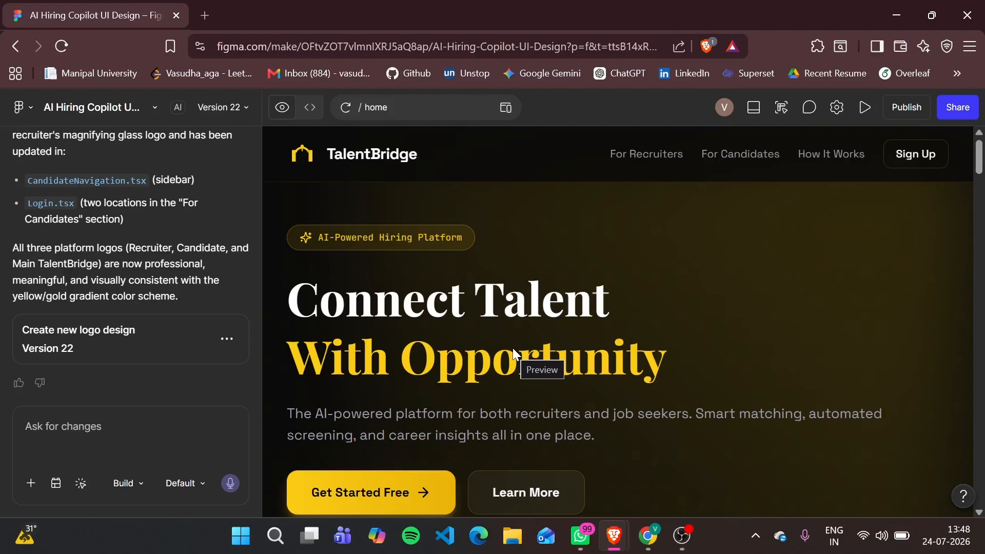
# Return to the Figma recent files page and clear the suggested music tool text from the AI idea prompt
pyautogui.click(16, 47)
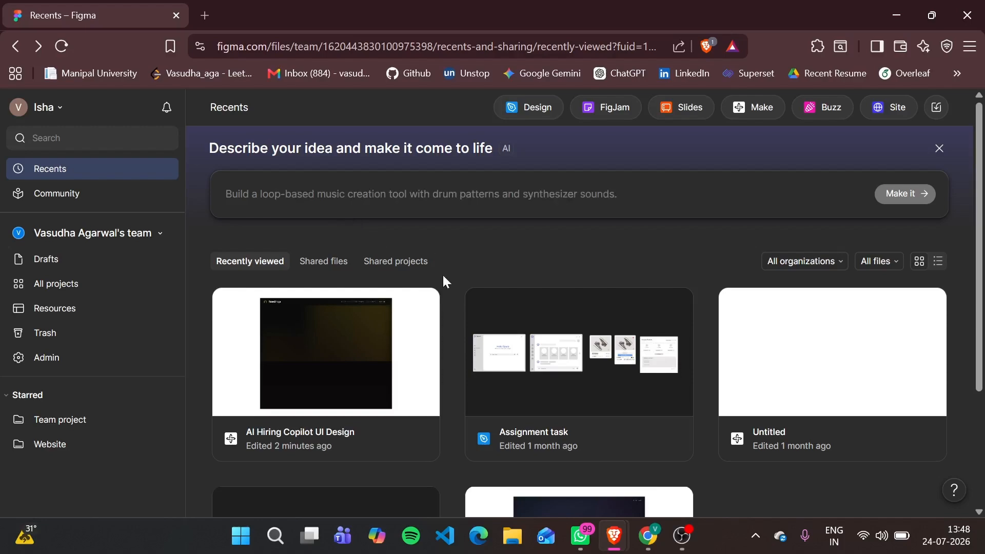
pyautogui.scroll(-1, 443, 282)
pyautogui.scroll(1, 443, 283)
pyautogui.click(400, 205)
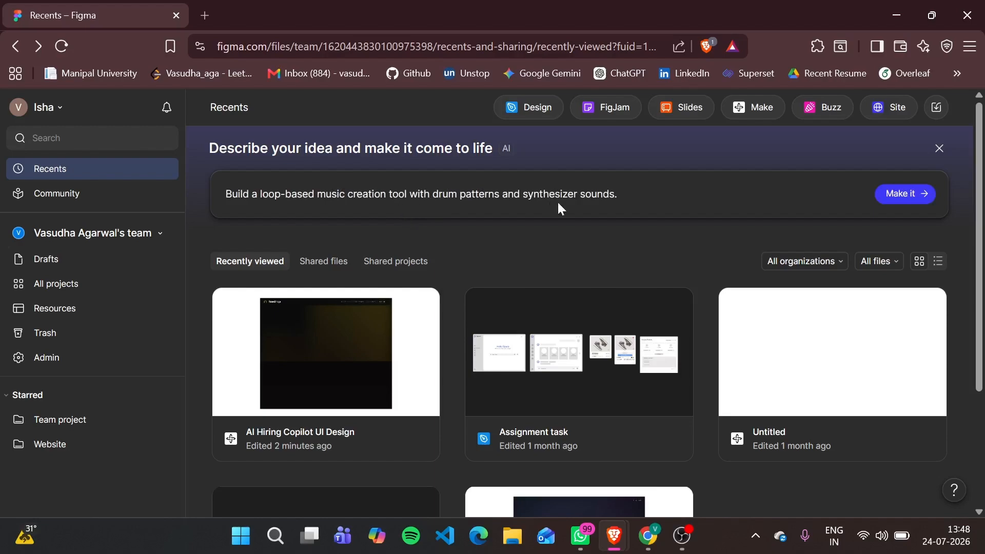
pyautogui.moveTo(620, 197); pyautogui.dragTo(228, 204)
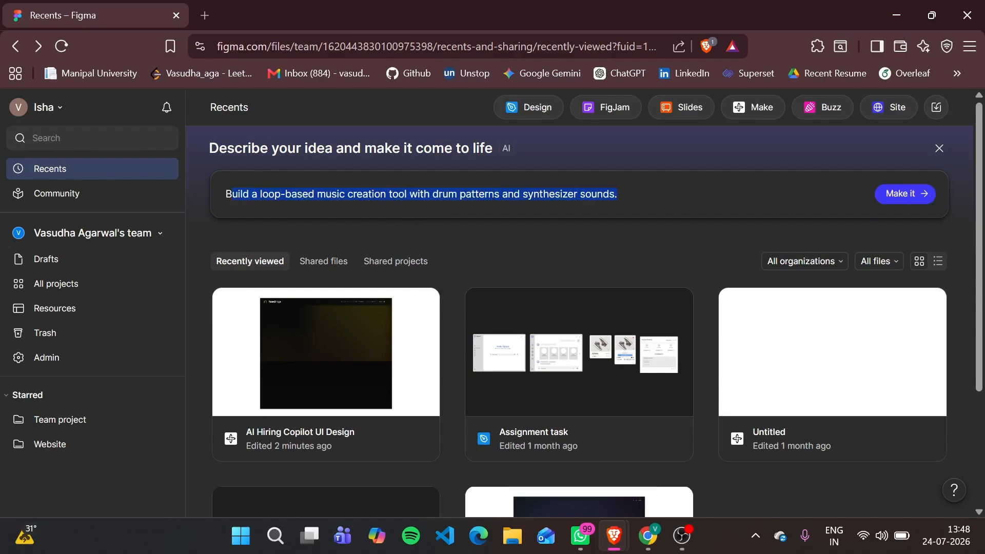
pyautogui.press('BackSpace')
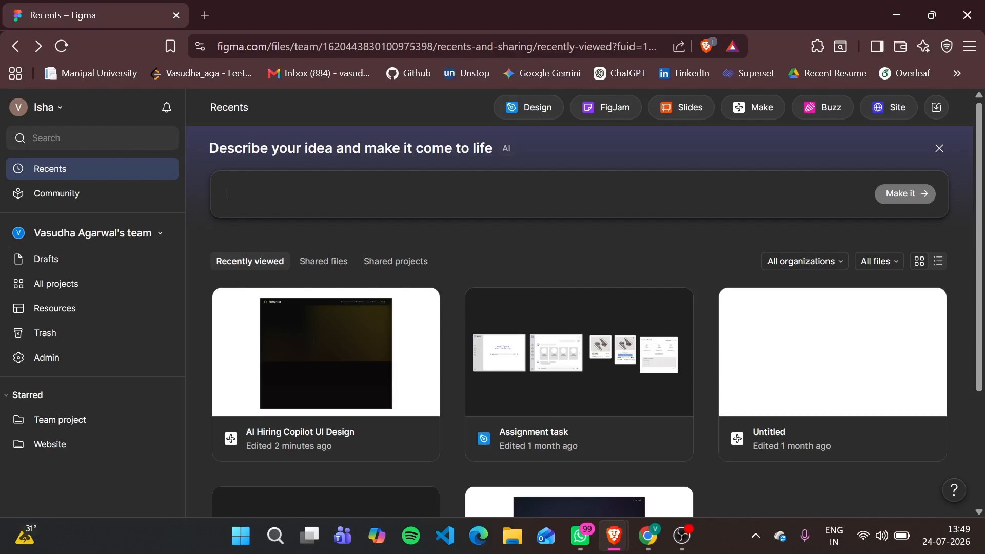
# Switch to the ChatGPT page already open in the other Brave window
pyautogui.moveTo(614, 536)
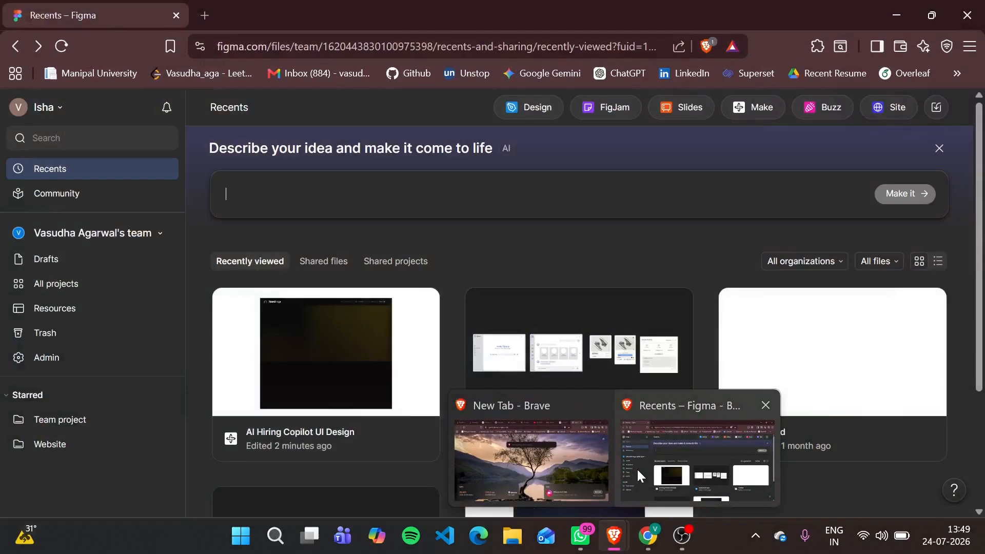
pyautogui.click(572, 467)
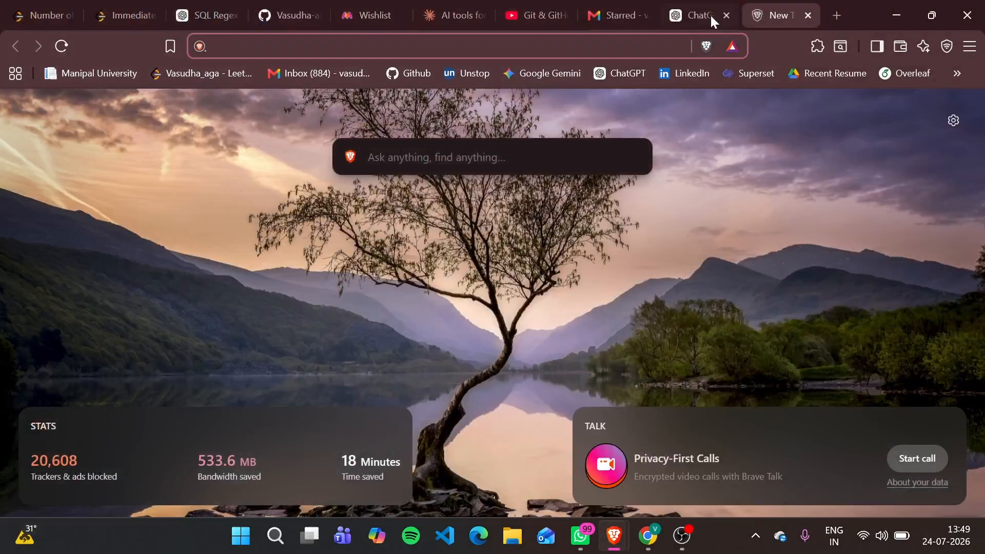
pyautogui.click(692, 7)
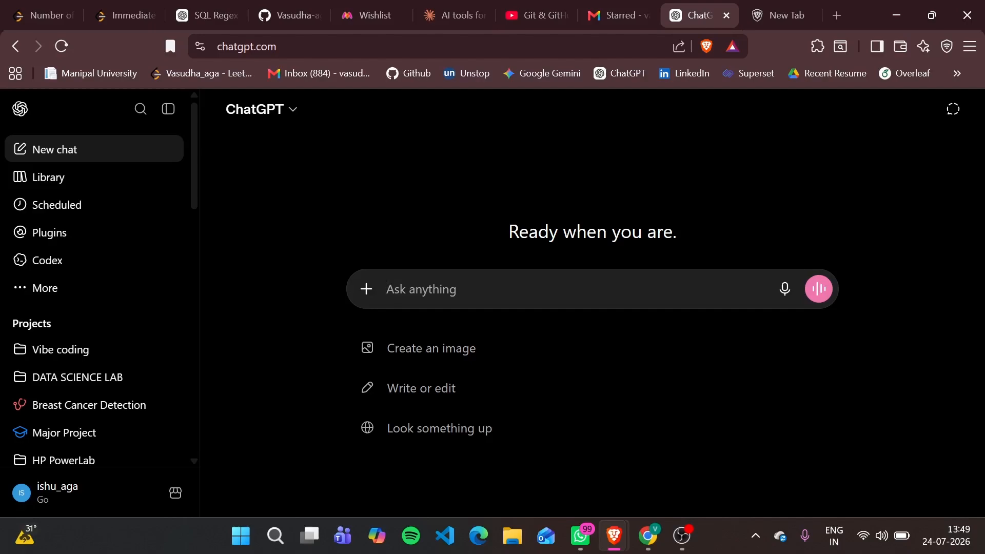
# Begin a ChatGPT message reading "i want to build an authentication dashboard for my ecommerce website using figma ai"
pyautogui.write('i ')
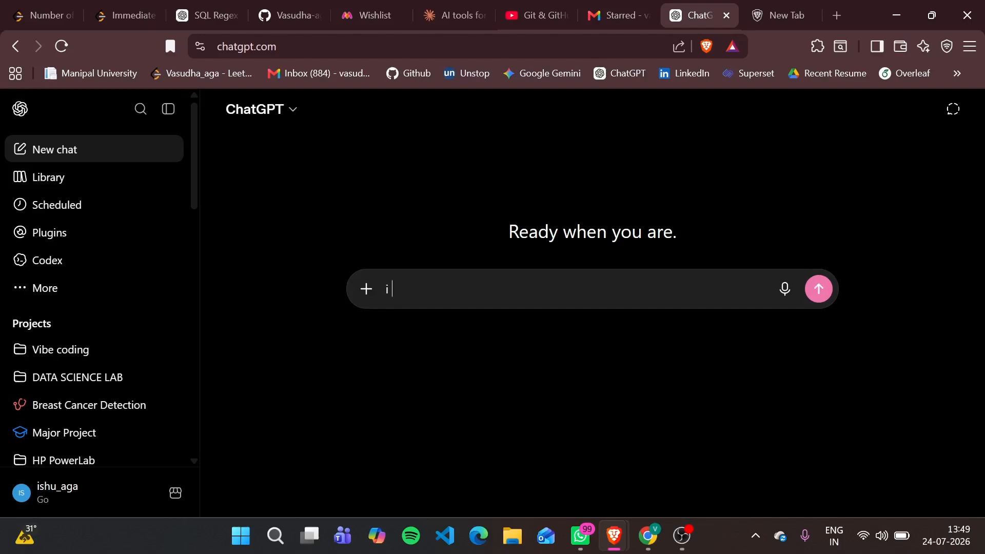
pyautogui.write('want to build an')
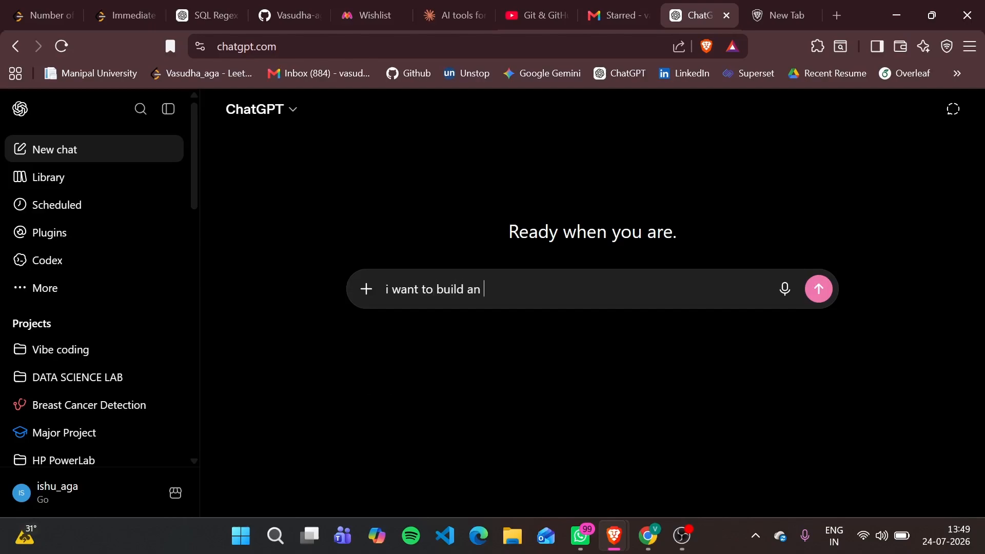
pyautogui.write(' authenticatio')
pyautogui.press('BackSpace')
pyautogui.write('n dashboard')
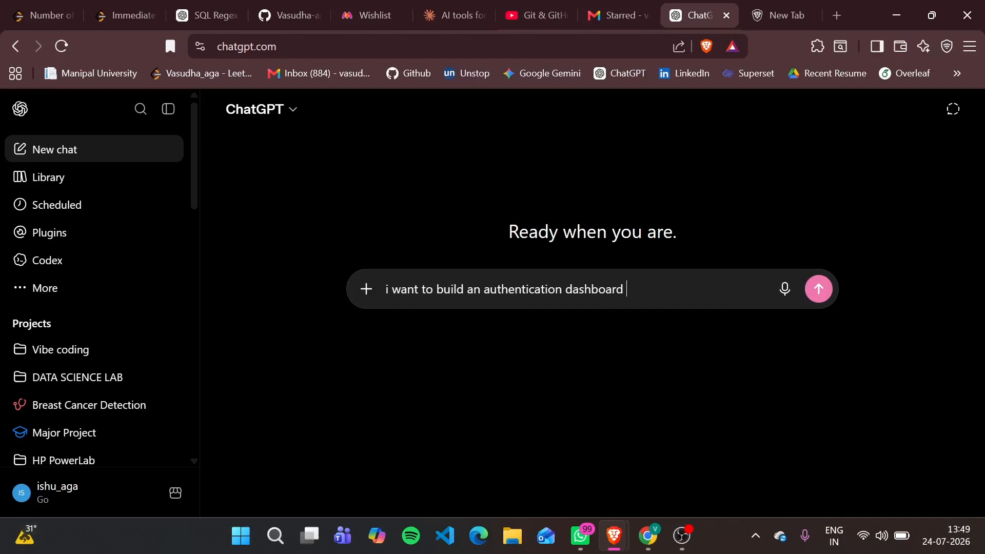
pyautogui.write(' for my eco')
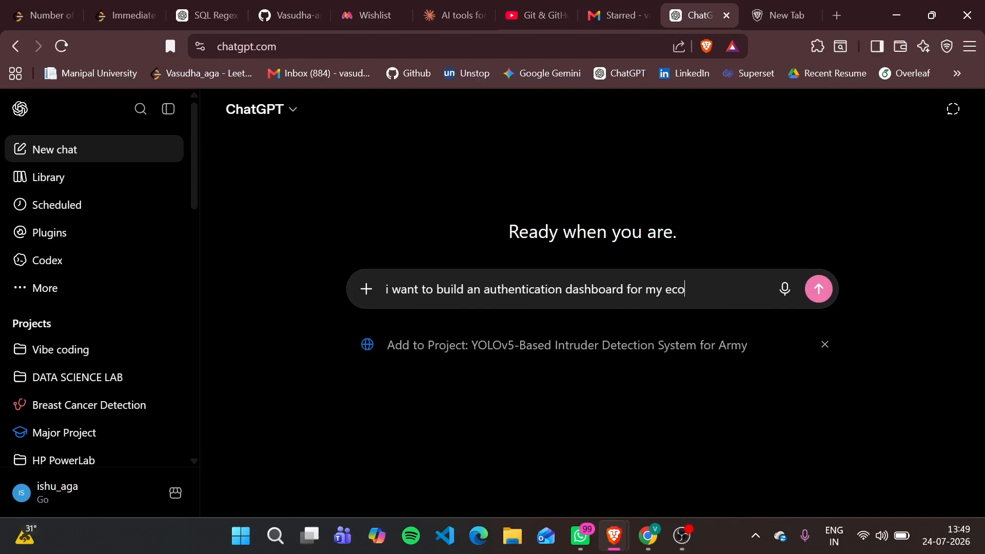
pyautogui.write('mmerce website usi')
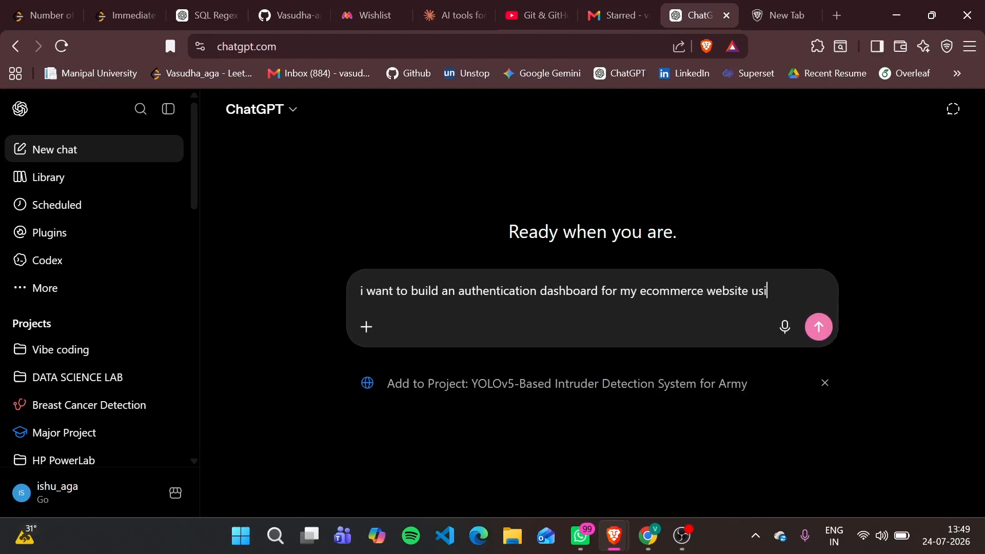
pyautogui.write('ng fim')
pyautogui.press('BackSpace')
pyautogui.write('gma ai')
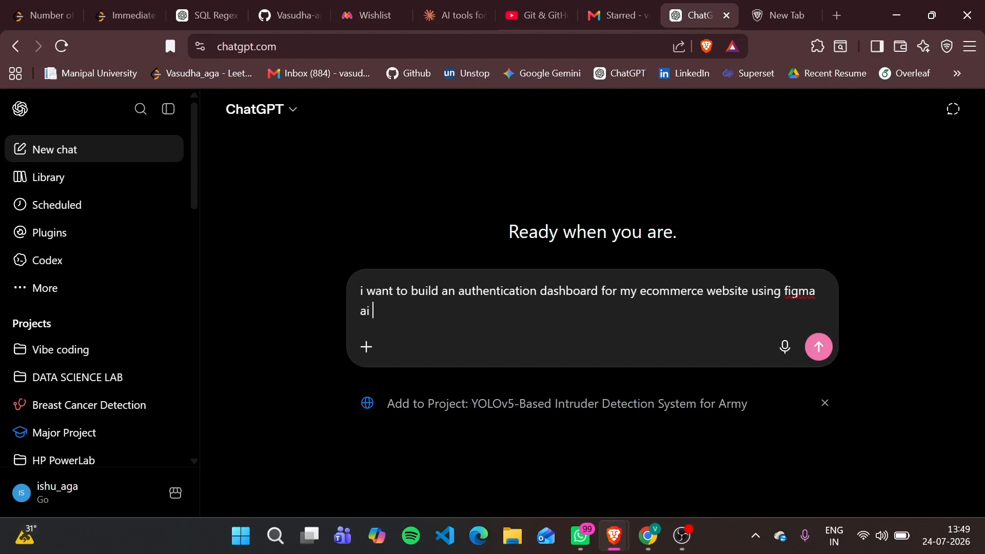
pyautogui.write(' havon')
# Complete the message with "having glassmorphism and dynamic ui , generate a prompt for this" and send it
pyautogui.press('BackSpace')
pyautogui.press('BackSpace')
pyautogui.write('ong')
pyautogui.press('BackSpace')
pyautogui.press('BackSpace')
pyautogui.press('BackSpace')
pyautogui.press('BackSpace')
pyautogui.write('ving glassmorph')
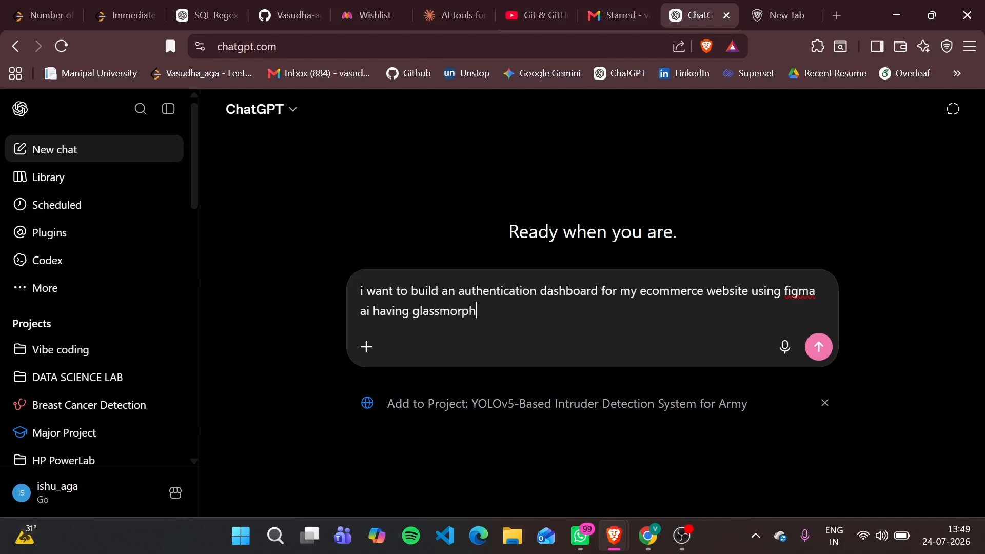
pyautogui.write('ism and y')
pyautogui.press('BackSpace')
pyautogui.write('du')
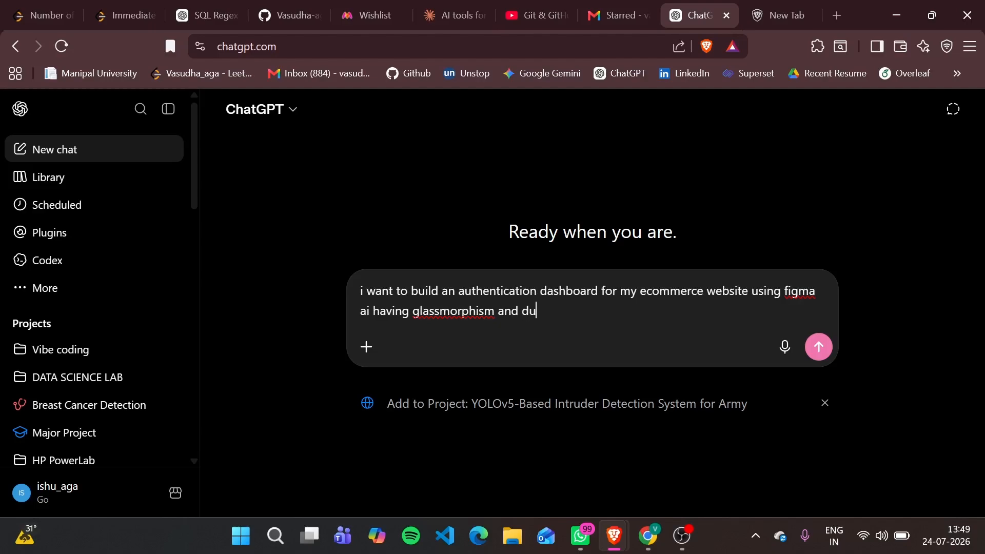
pyautogui.press('BackSpace')
pyautogui.write('ynamic ui , generate')
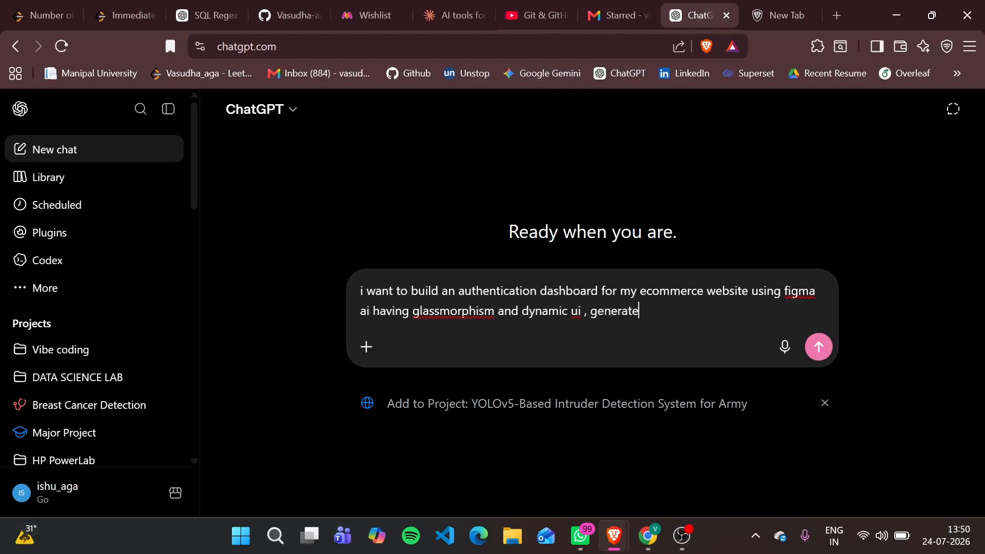
pyautogui.write(' a prom')
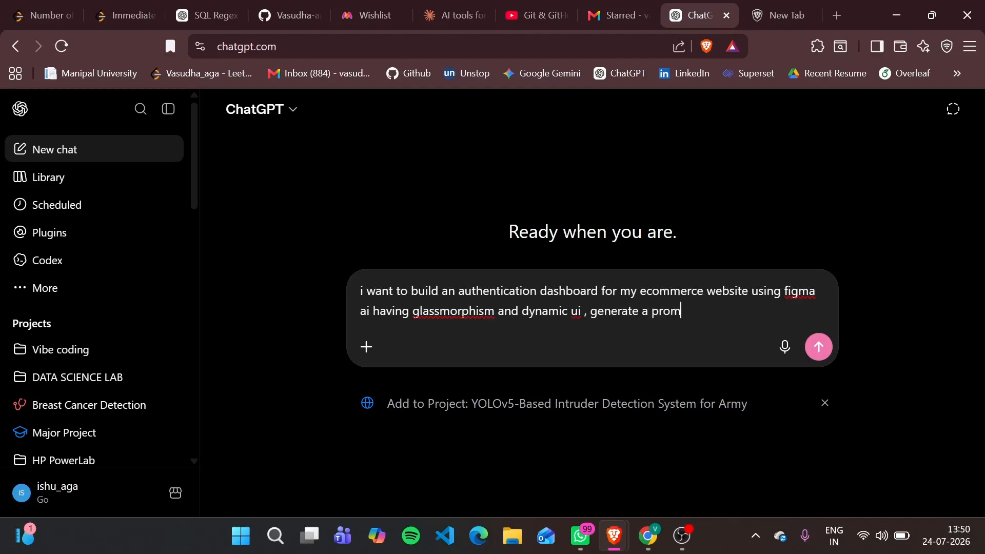
pyautogui.write('pt for this')
pyautogui.press('Return')
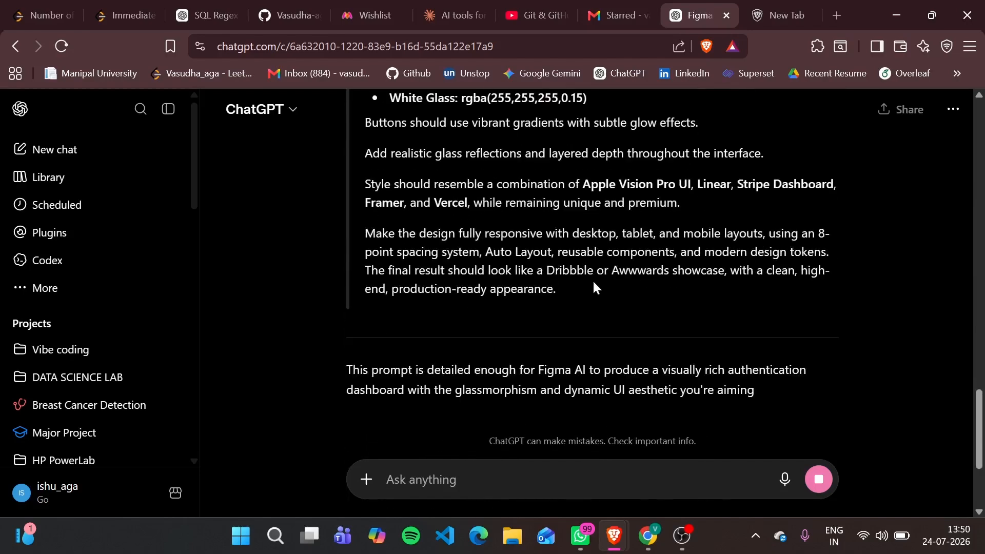
# Dismiss the Codex banner and copy the entire generated prompt, from "Design a premium Authentication Dashboard" through "production-ready appearance."
pyautogui.scroll(10, 592, 279)
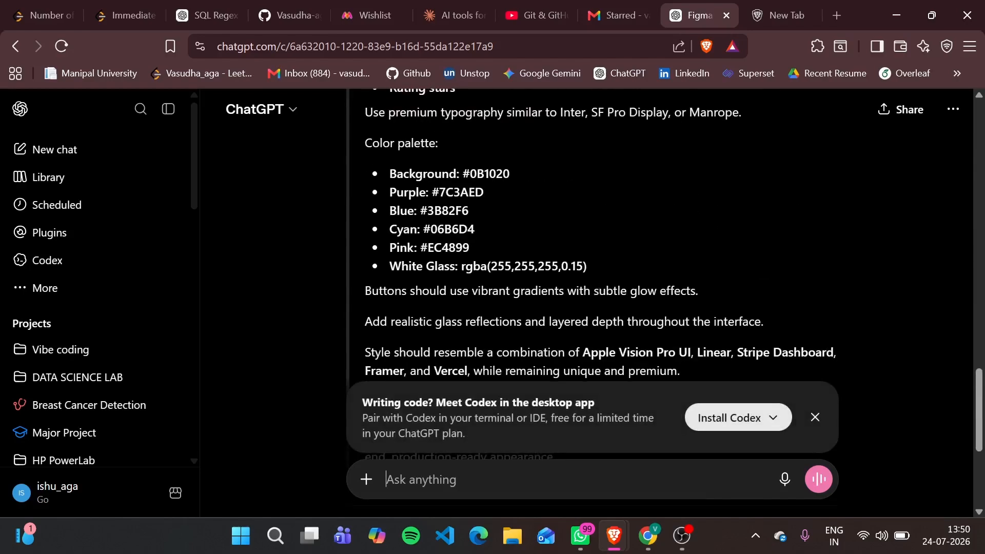
pyautogui.click(807, 427)
pyautogui.scroll(15, 620, 330)
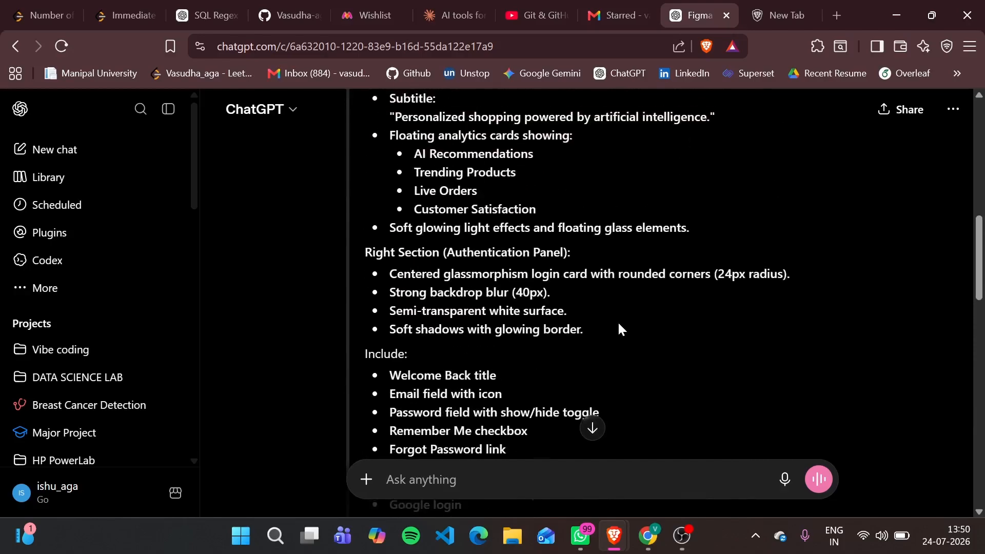
pyautogui.scroll(-1, 592, 308)
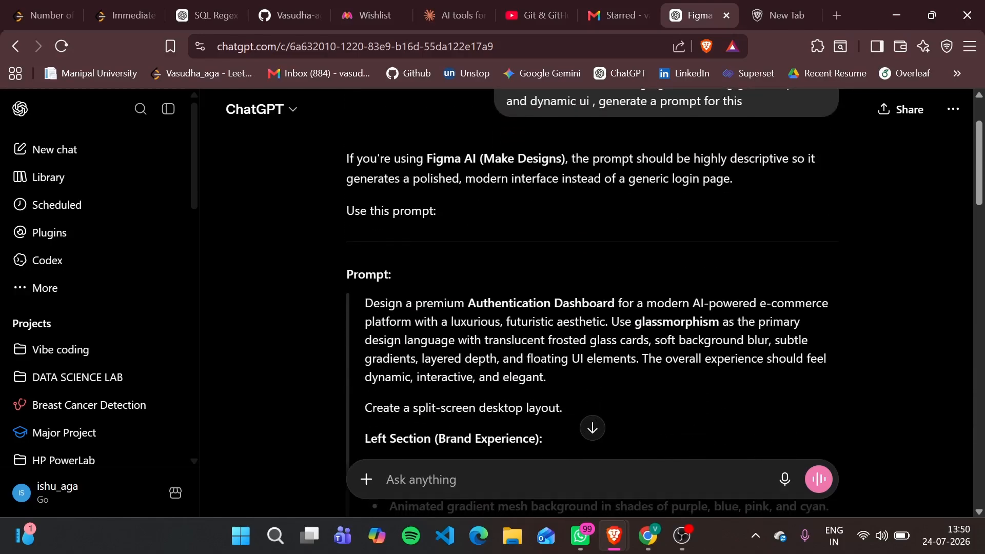
pyautogui.moveTo(365, 306); pyautogui.dragTo(577, 243)
pyautogui.hotkey('ctrl', 'c')
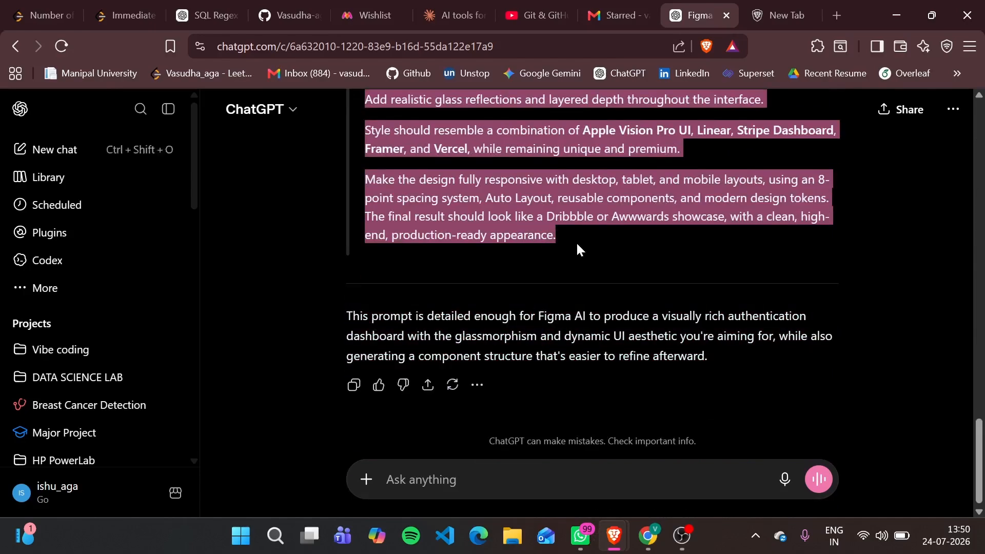
# Switch back to Figma, paste the copied prompt as the idea description, and submit it to be made
pyautogui.moveTo(615, 539)
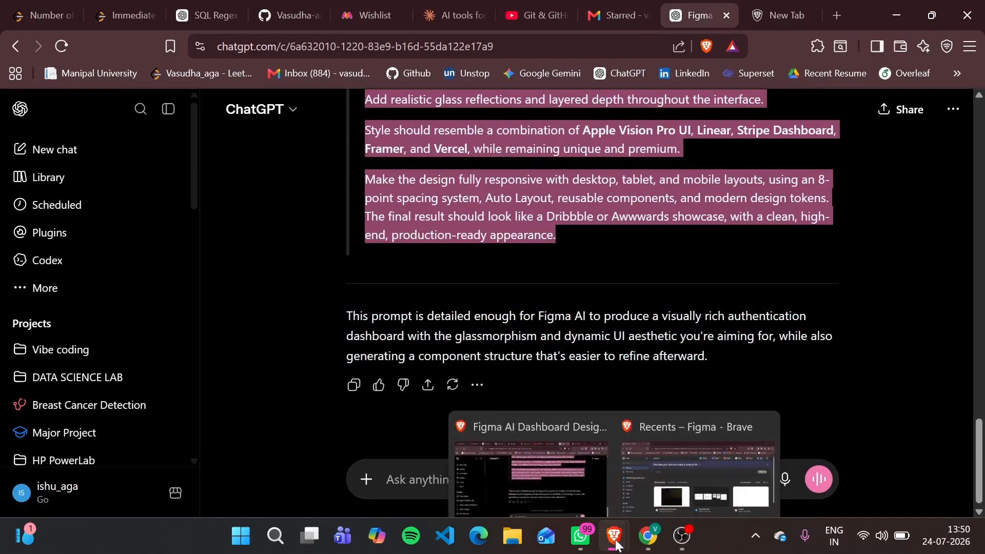
pyautogui.click(653, 463)
pyautogui.hotkey('ctrl', 'v')
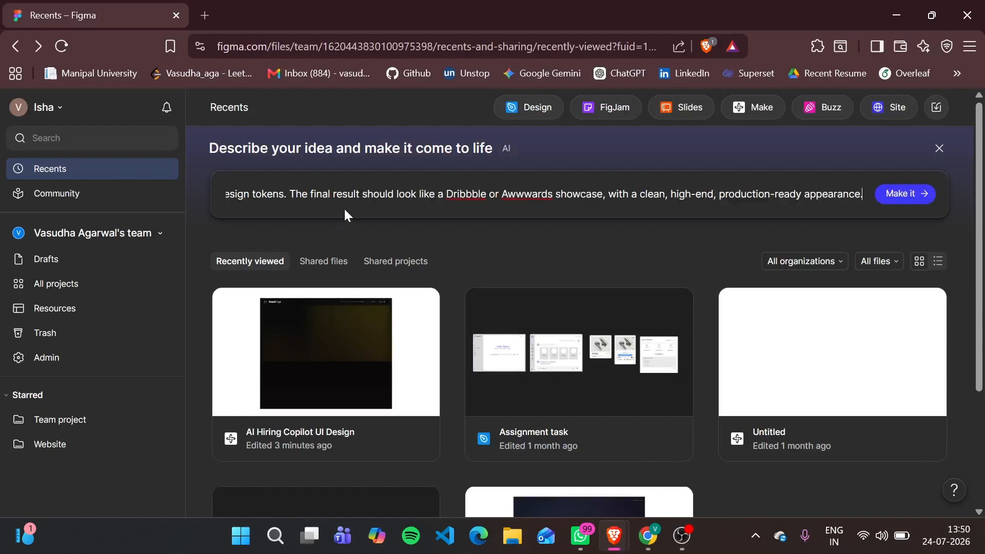
pyautogui.click(902, 194)
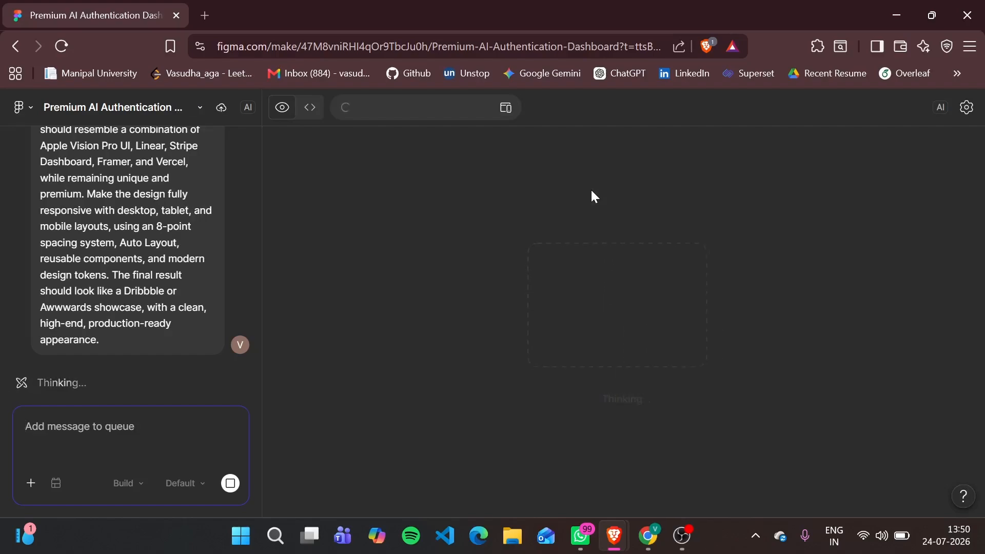
# Review the submitted prompt text and the AI's reasoning and to-do list in the chat while the design is being built
pyautogui.scroll(5, 177, 352)
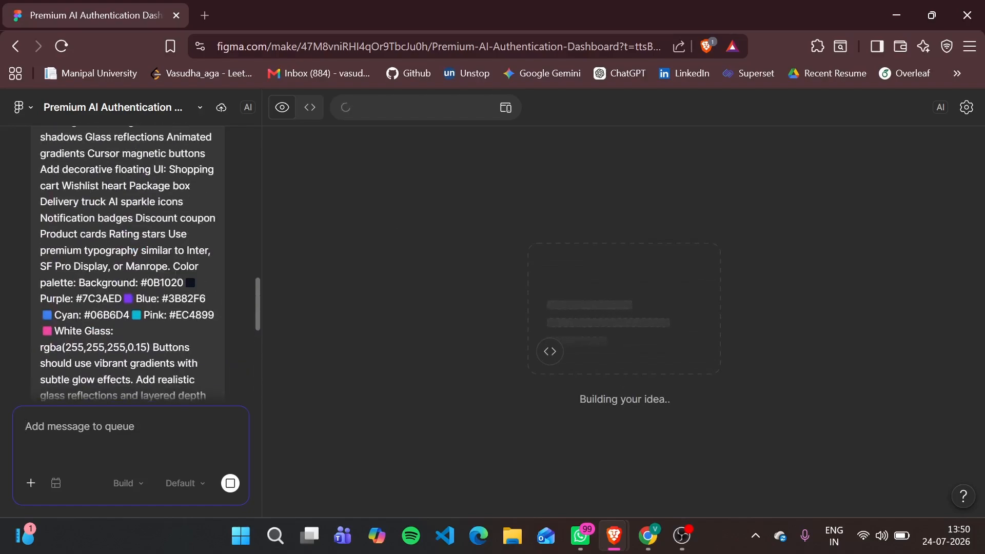
pyautogui.moveTo(114, 332)
pyautogui.mouseDown()
pyautogui.moveTo(54, 331)
pyautogui.moveTo(41, 298)
pyautogui.moveTo(43, 315)
pyautogui.moveTo(114, 332)
pyautogui.mouseUp()
pyautogui.scroll(1, 128, 329)
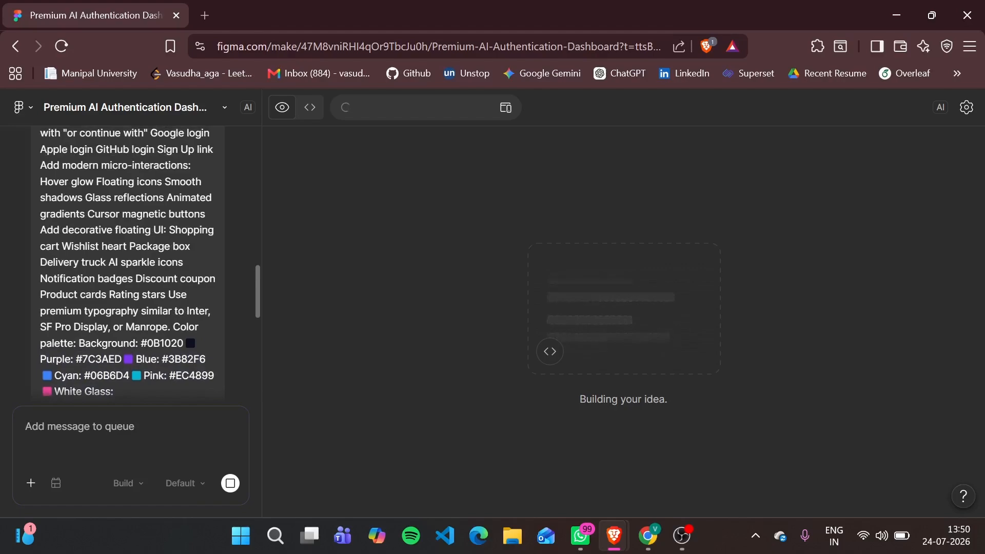
pyautogui.scroll(10, 128, 262)
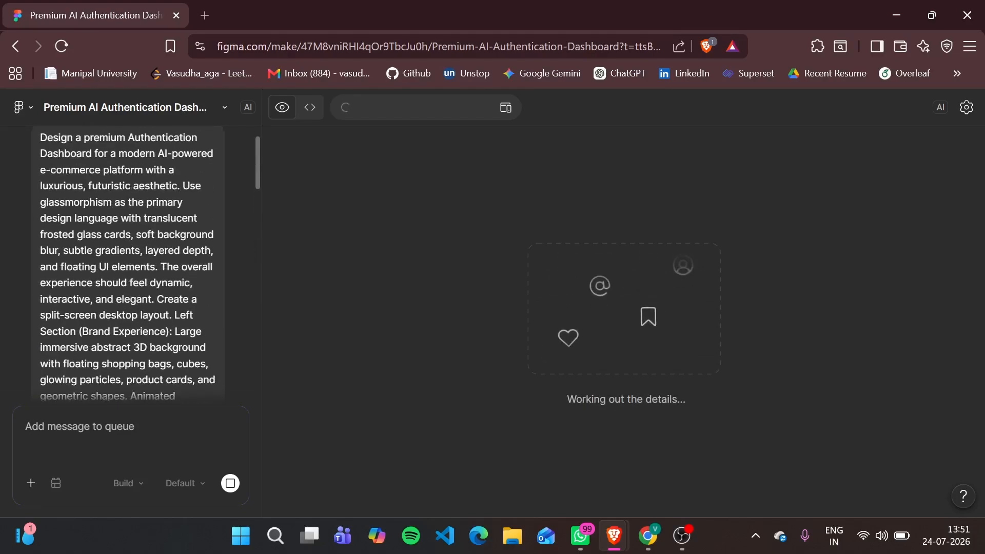
pyautogui.scroll(1, 129, 262)
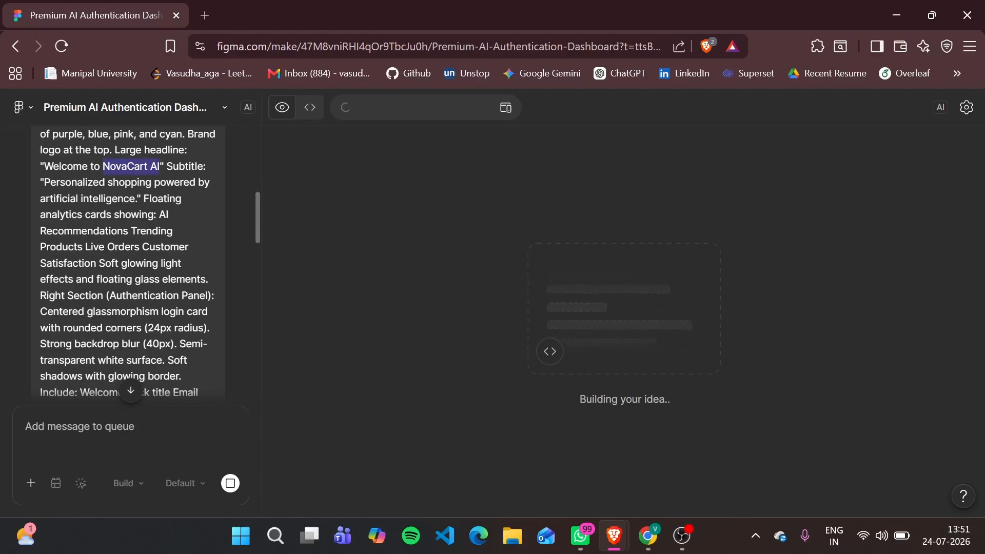
pyautogui.scroll(-1, 131, 263)
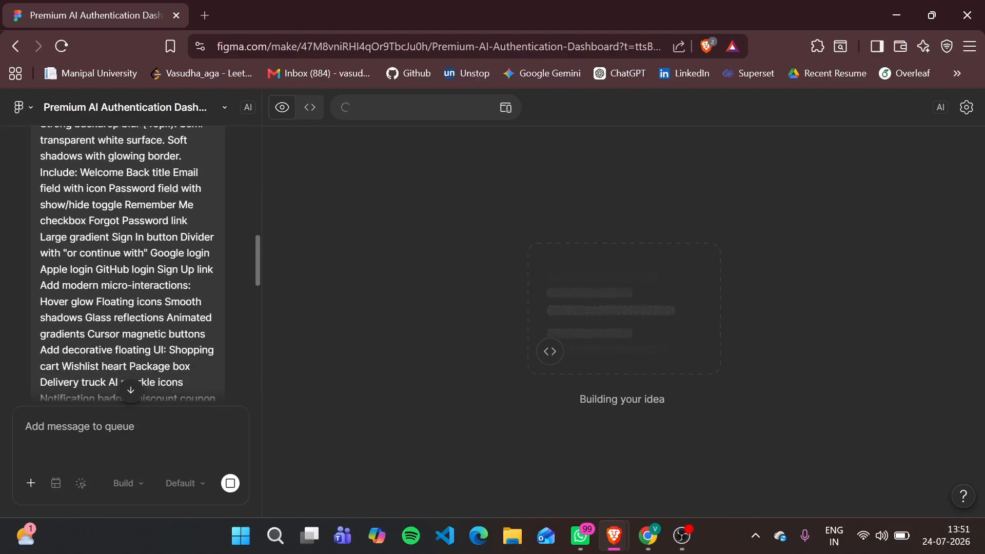
pyautogui.scroll(2, 130, 263)
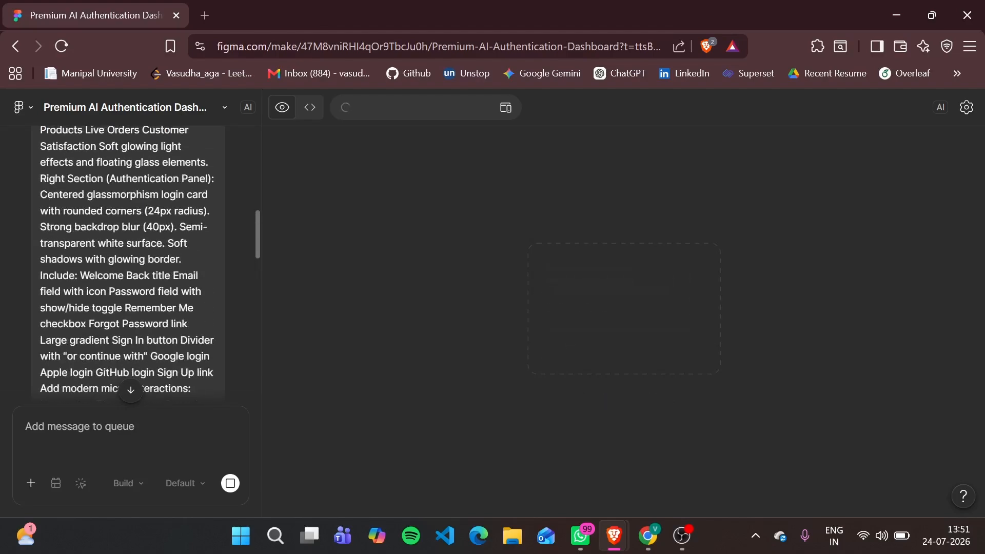
pyautogui.scroll(-9, 131, 263)
pyautogui.scroll(-10, 165, 275)
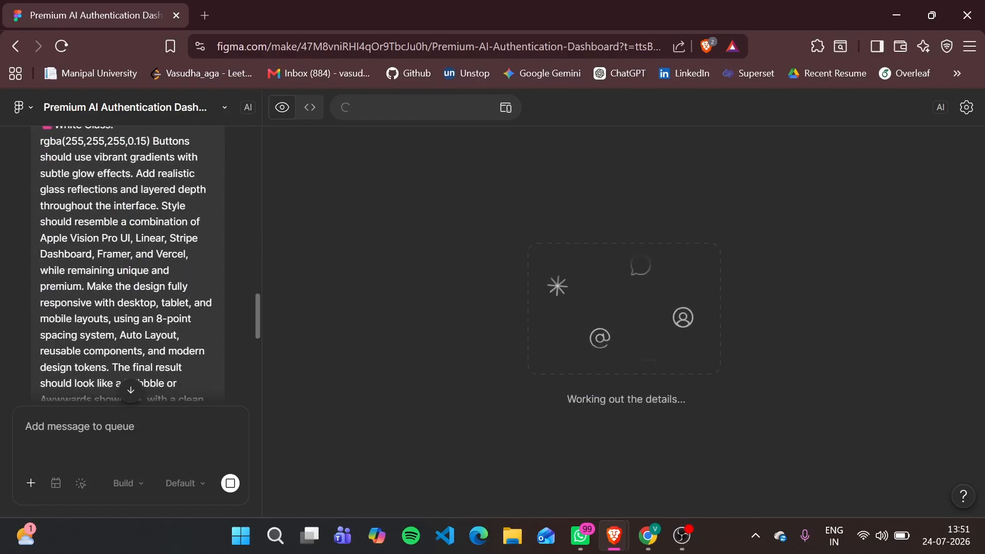
pyautogui.scroll(-1, 131, 298)
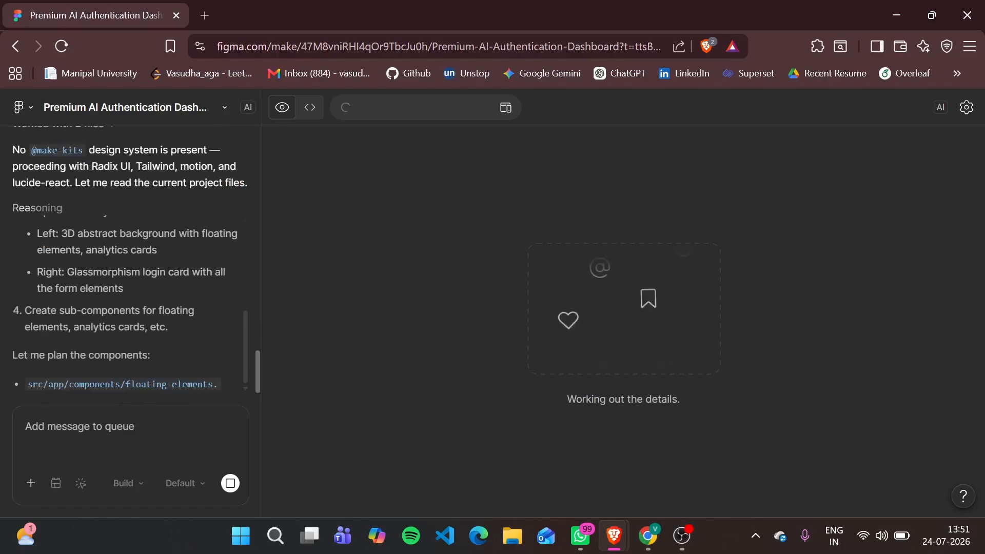
pyautogui.scroll(2, 131, 298)
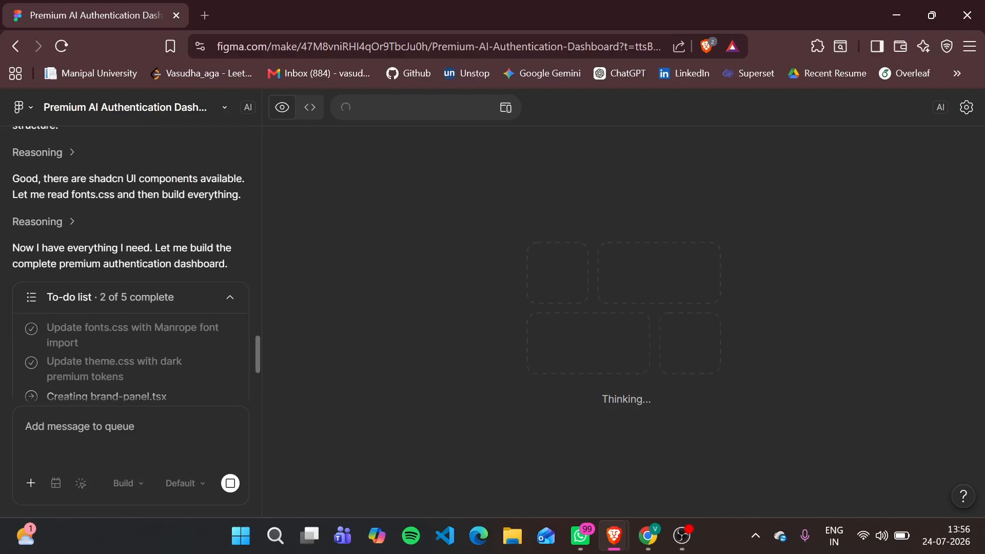
pyautogui.scroll(1, 152, 226)
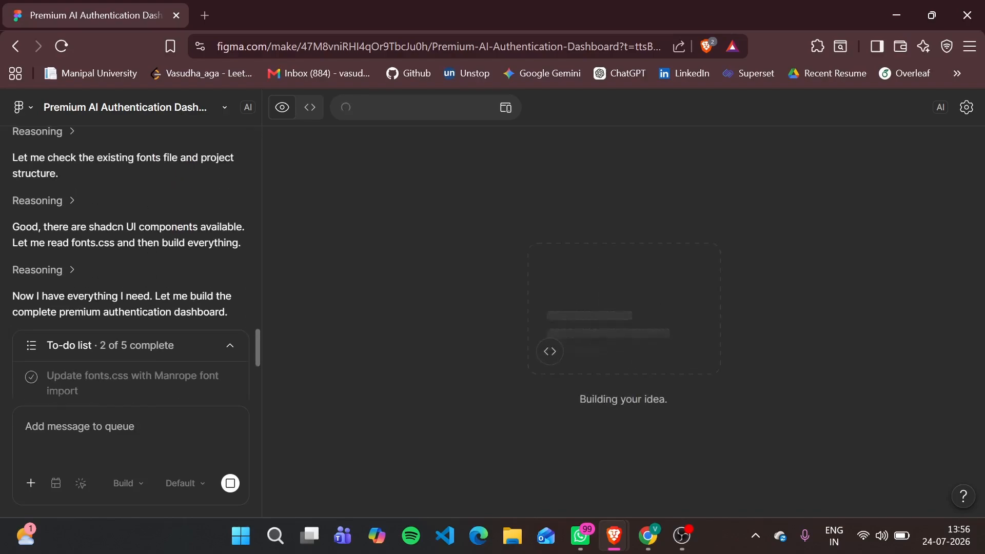
# Review the AI's build reasoning and the completed summary of the left brand panel, right auth panel and polish in the chat
pyautogui.scroll(1, 154, 226)
pyautogui.scroll(2, 154, 225)
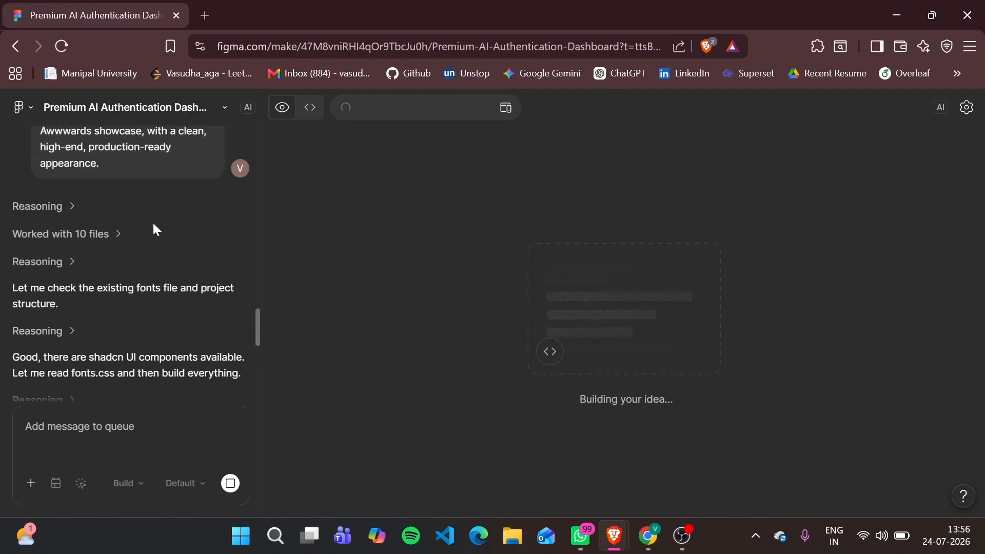
pyautogui.scroll(-5, 152, 221)
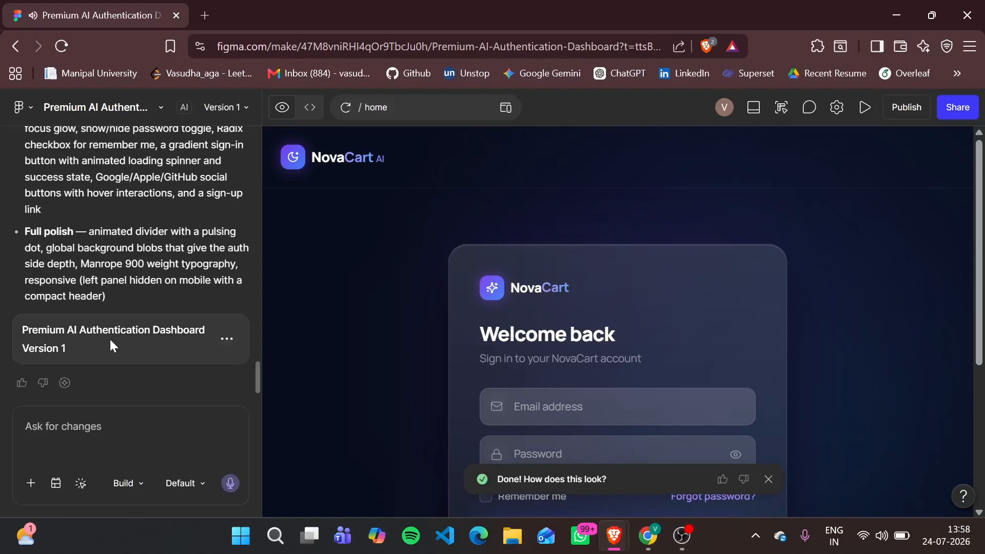
pyautogui.scroll(4, 134, 256)
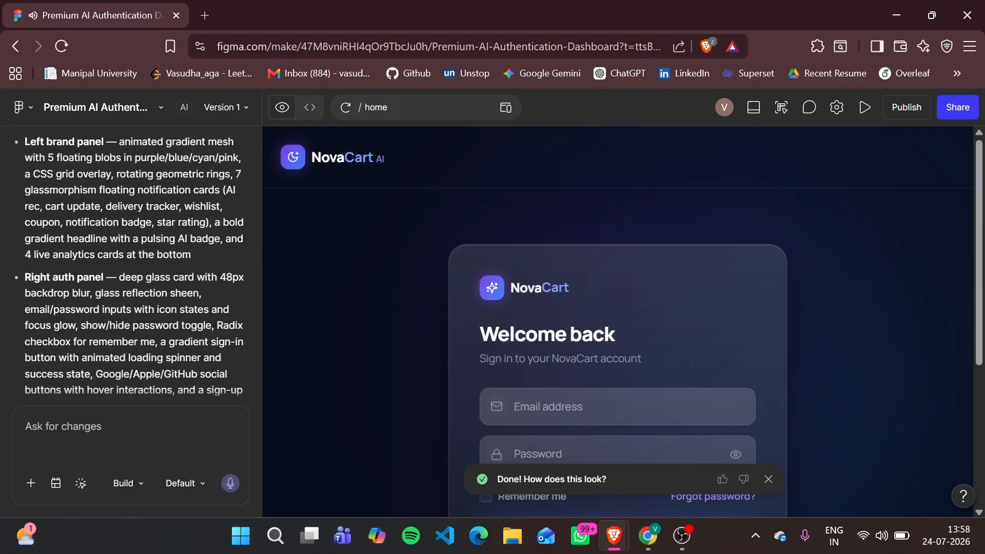
pyautogui.scroll(-3, 518, 324)
# Dismiss the "Done! How does this look?" feedback message and examine the whole NovaCart sign-in page in the preview
pyautogui.click(768, 479)
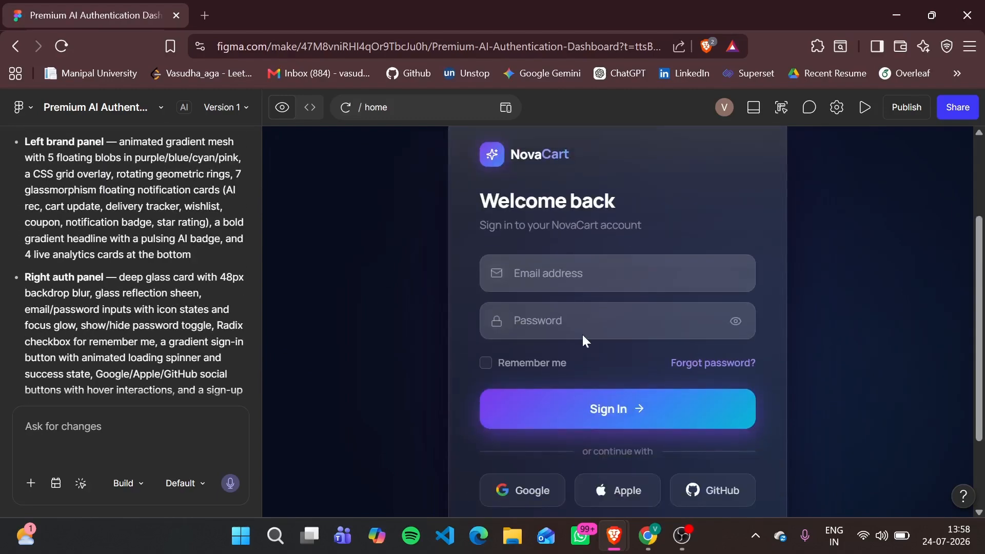
pyautogui.scroll(-2, 583, 337)
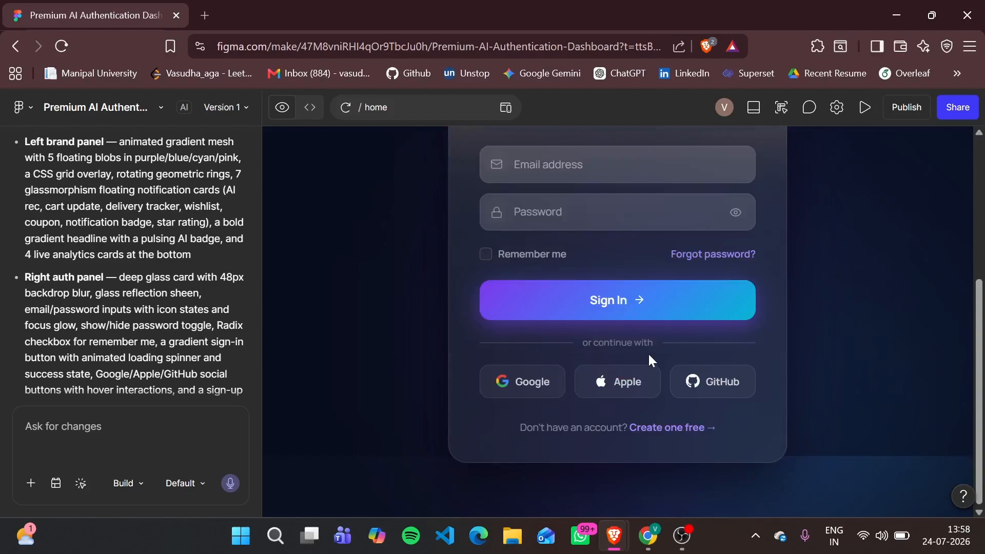
pyautogui.scroll(5, 655, 446)
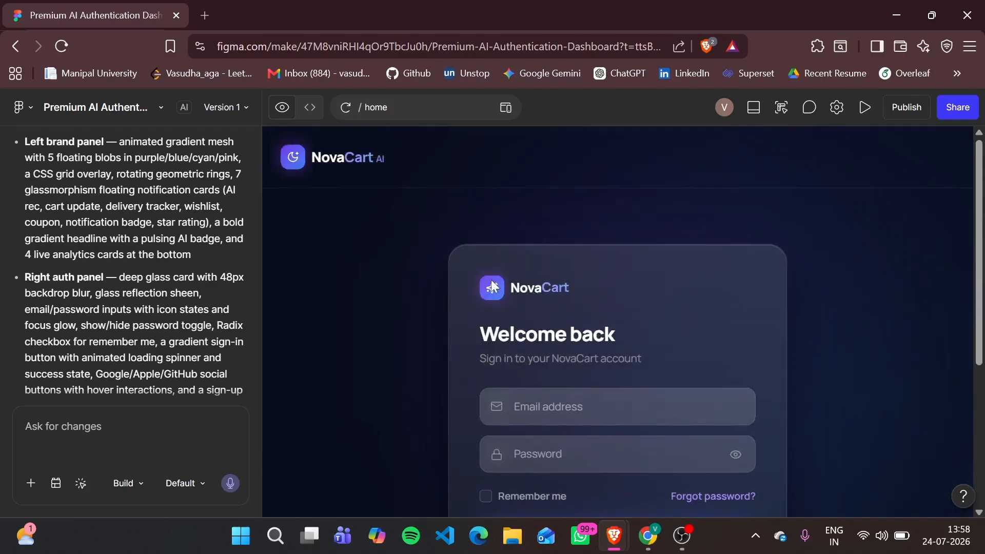
pyautogui.scroll(-5, 493, 286)
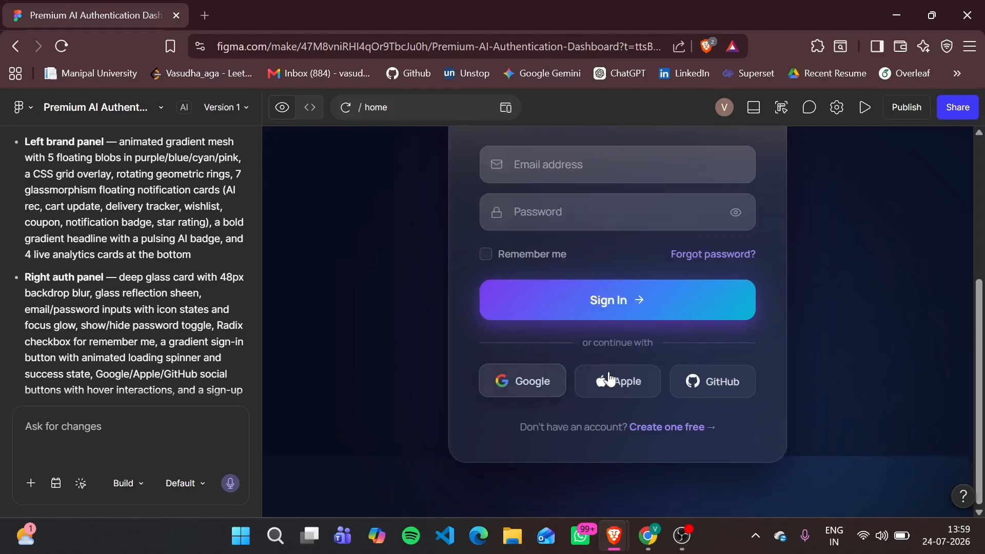
pyautogui.scroll(5, 814, 393)
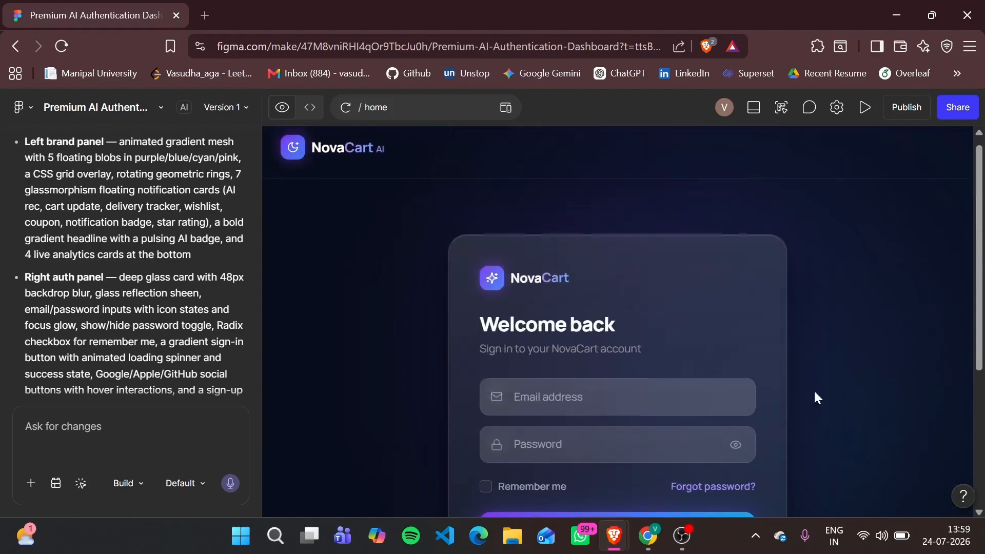
pyautogui.scroll(-1, 455, 272)
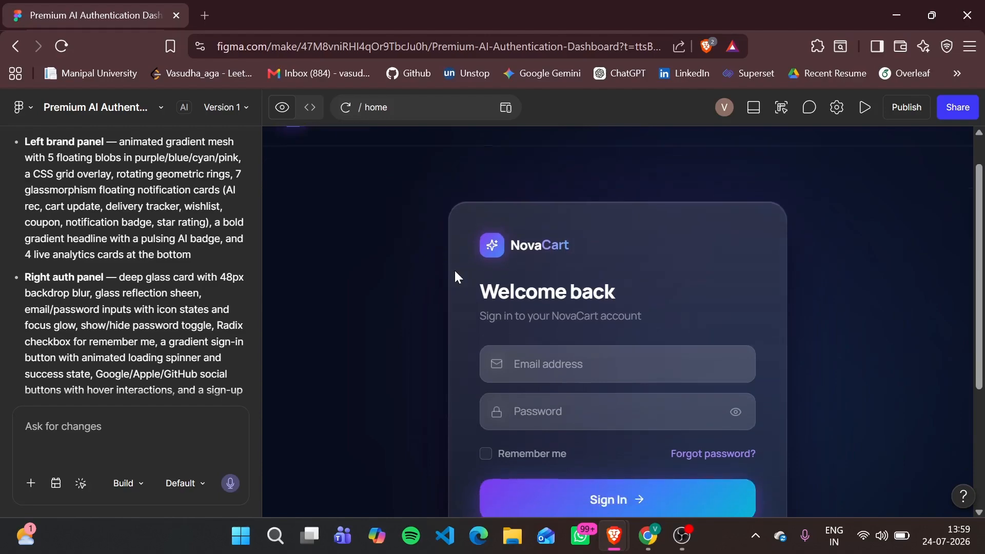
pyautogui.scroll(1, 455, 271)
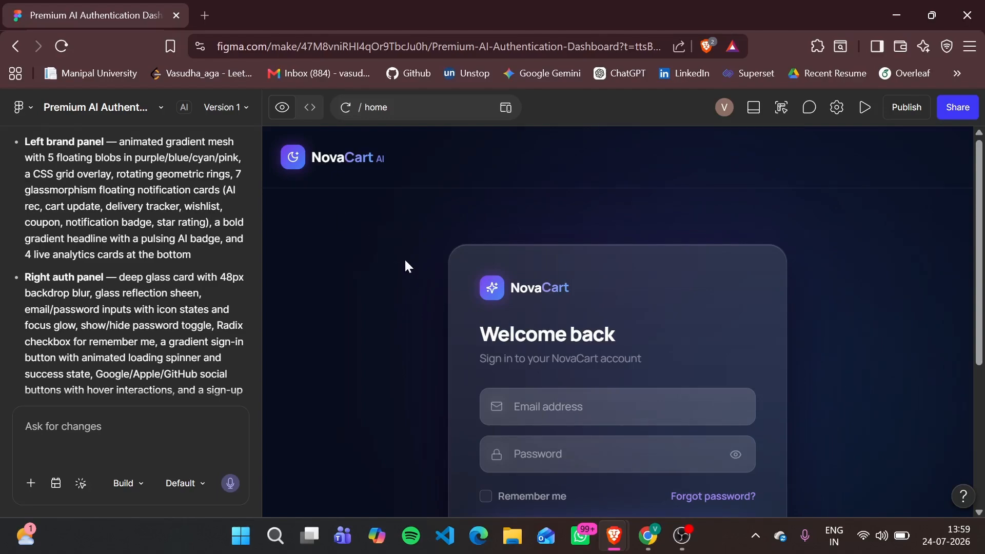
pyautogui.scroll(-3, 405, 262)
pyautogui.scroll(3, 406, 262)
pyautogui.scroll(-1, 135, 264)
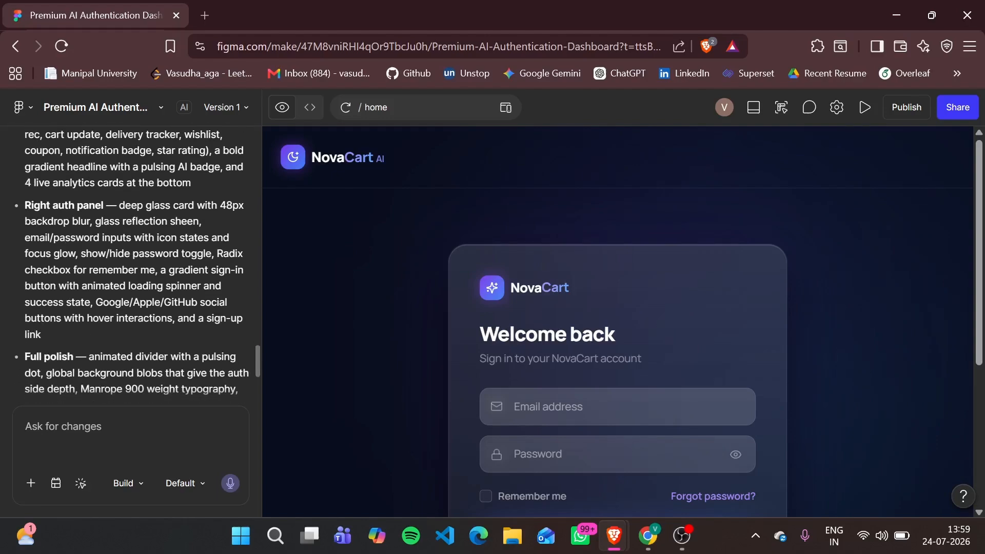
# Recheck the build summary in the chat and try the Apple sign-in option in the preview
pyautogui.scroll(5, 134, 264)
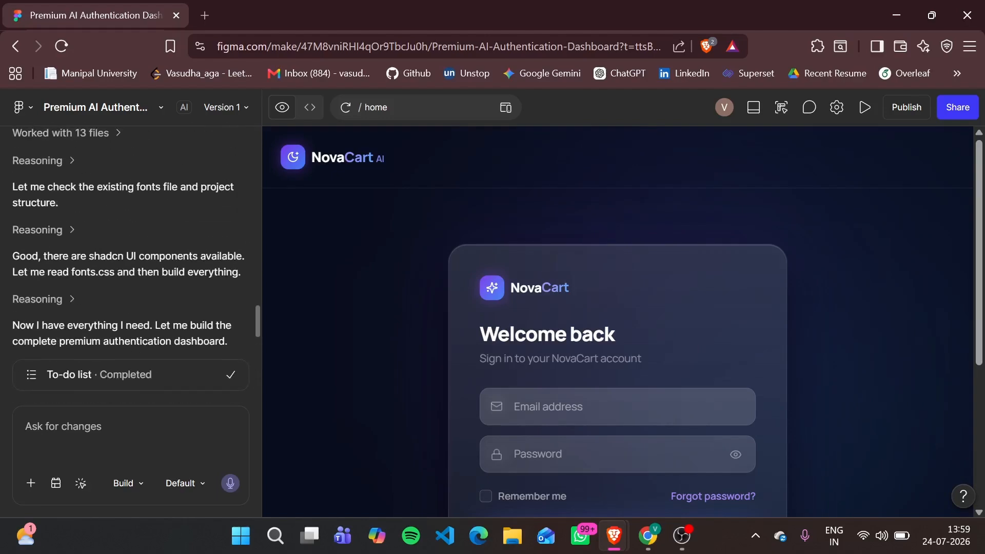
pyautogui.scroll(-5, 134, 264)
pyautogui.scroll(-4, 639, 434)
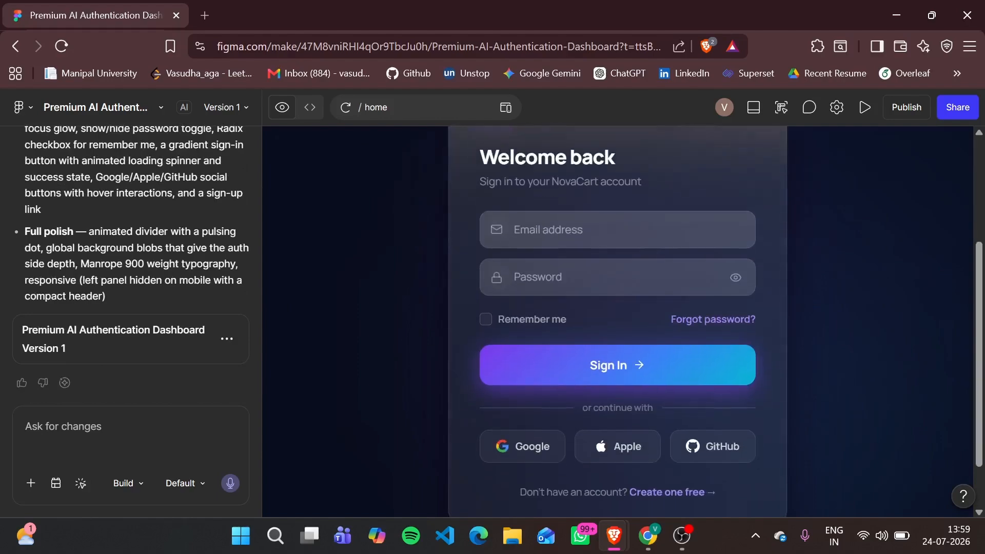
pyautogui.click(646, 450)
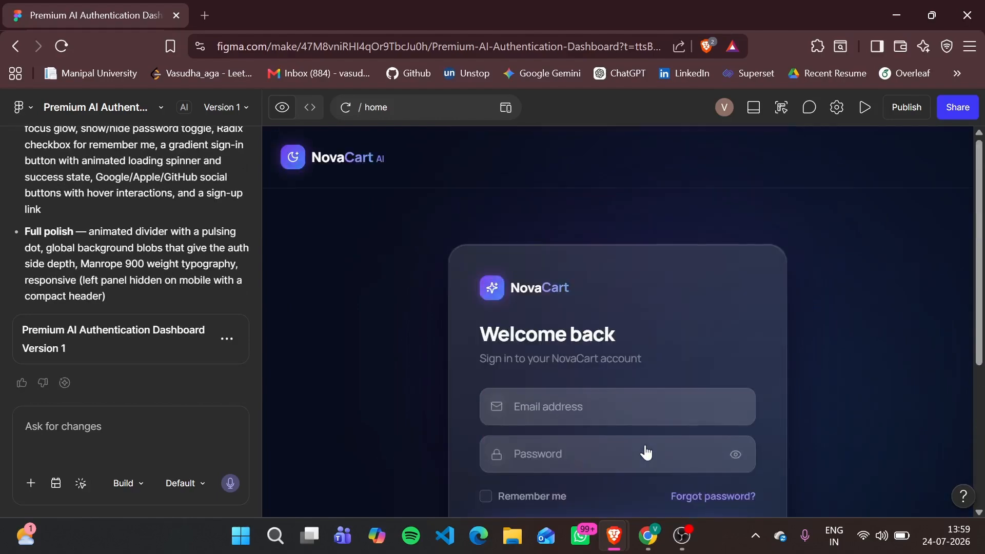
pyautogui.scroll(-2, 566, 381)
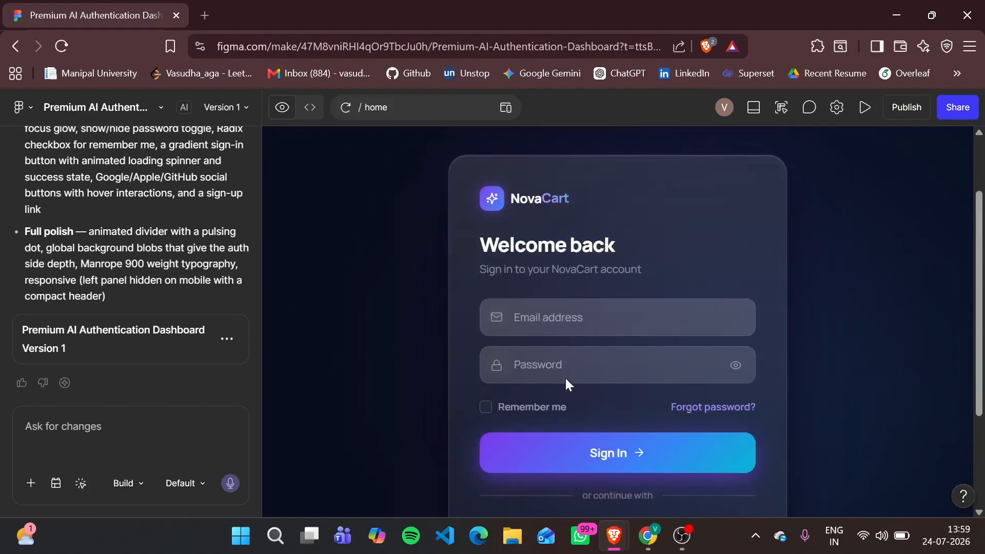
# Look over the project's settings and integrations options, and browse its generated code files before returning to the preview
pyautogui.click(836, 110)
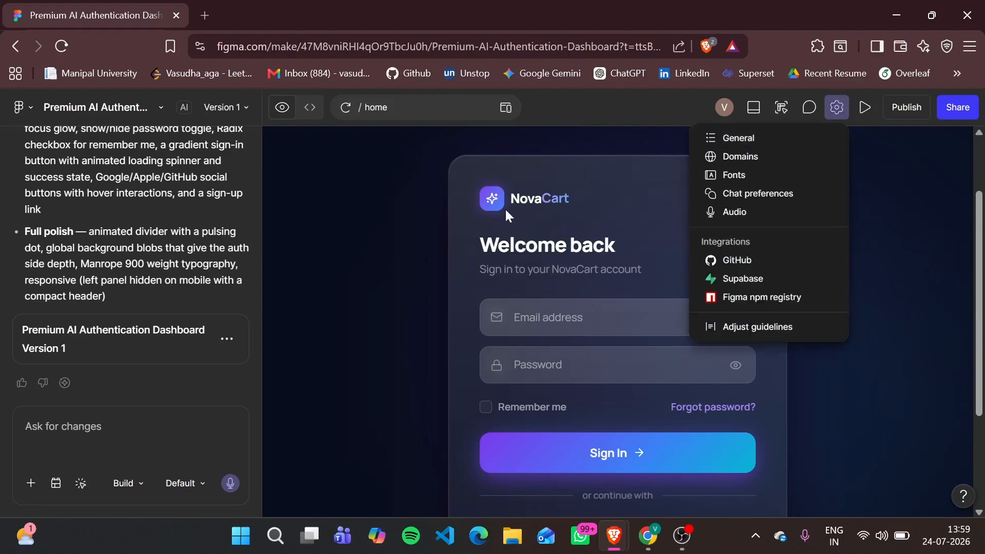
pyautogui.click(427, 194)
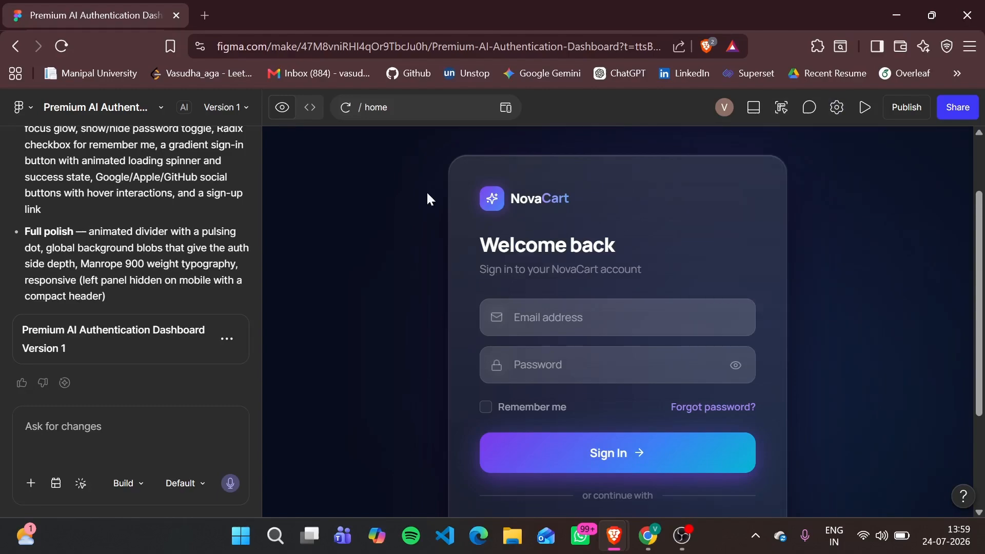
pyautogui.click(310, 109)
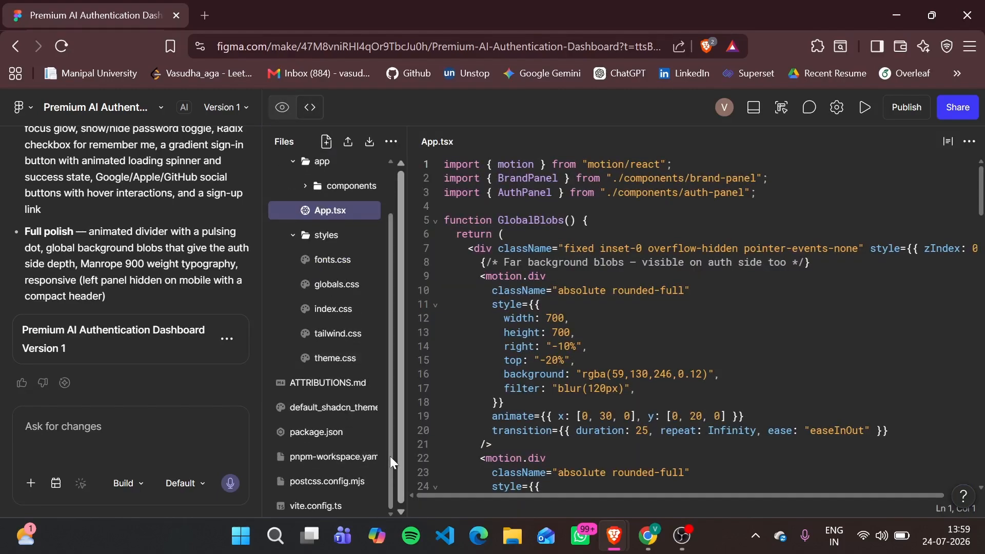
pyautogui.moveTo(391, 456); pyautogui.dragTo(386, 495)
pyautogui.click(283, 108)
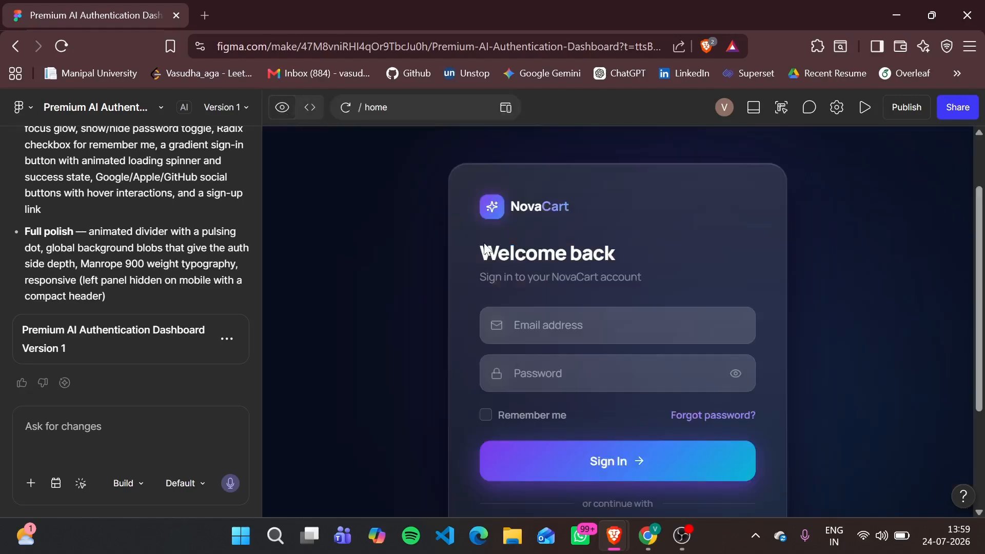
pyautogui.scroll(-2, 484, 246)
pyautogui.scroll(3, 484, 246)
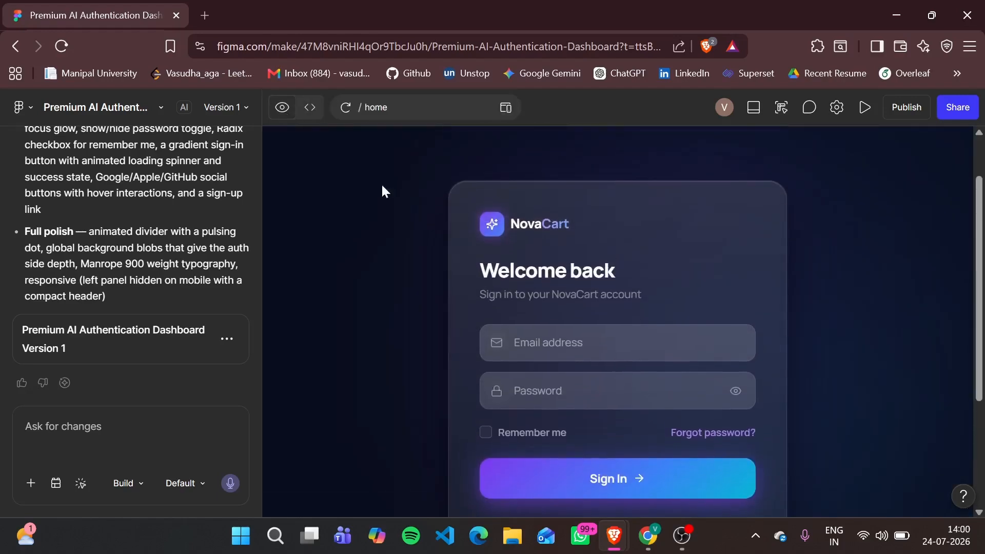
# Examine the code download option and the project's source files in the code view, and return to the design preview
pyautogui.click(309, 107)
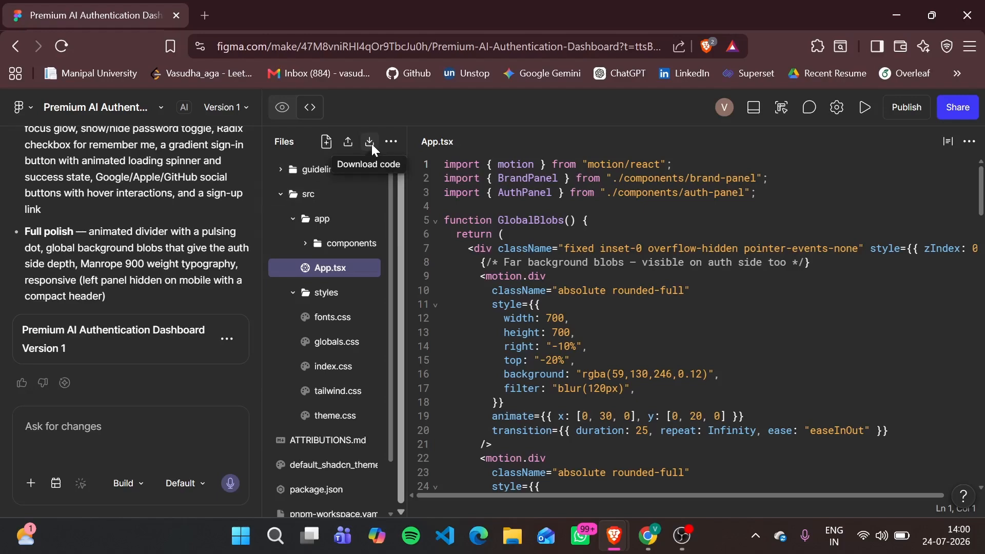
pyautogui.scroll(-2, 354, 331)
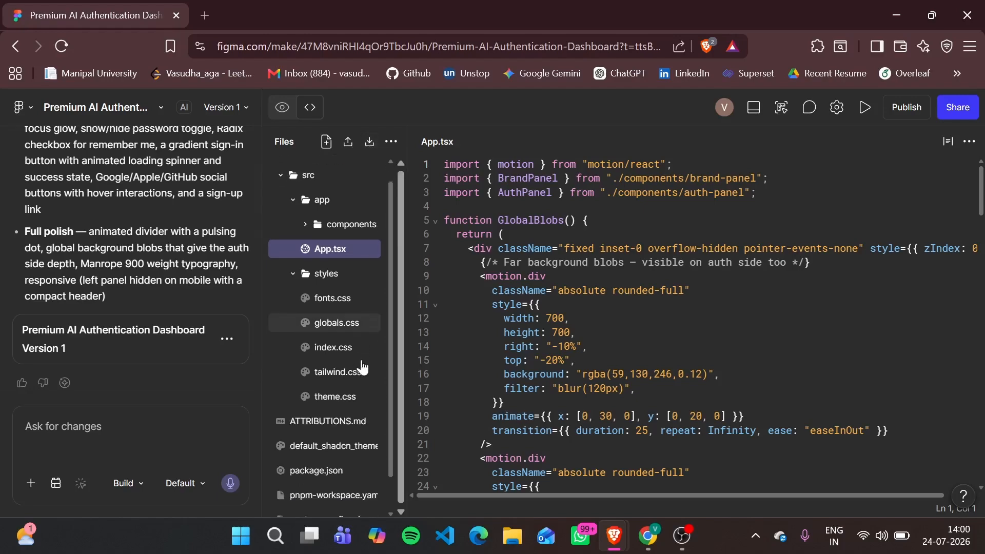
pyautogui.scroll(2, 360, 360)
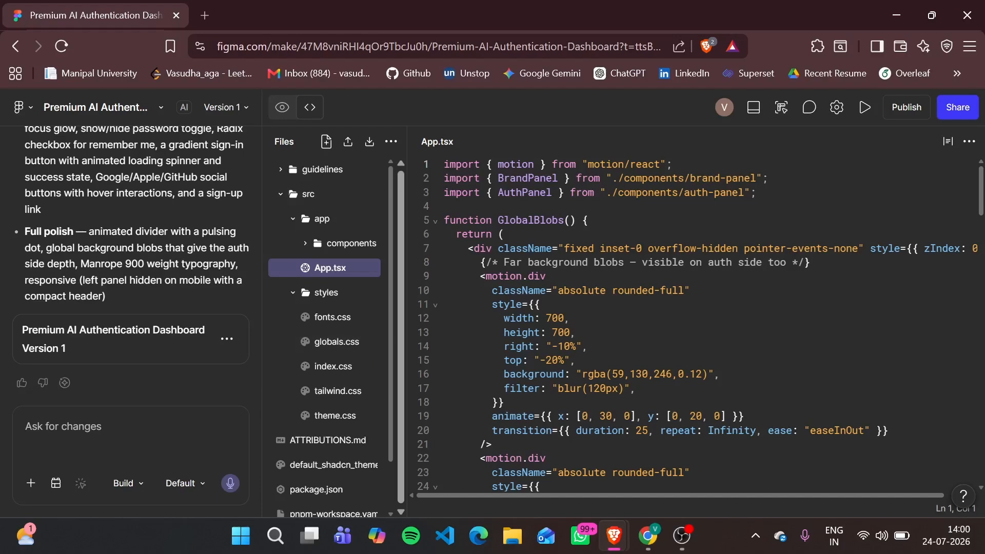
pyautogui.scroll(-5, 575, 328)
pyautogui.scroll(5, 575, 328)
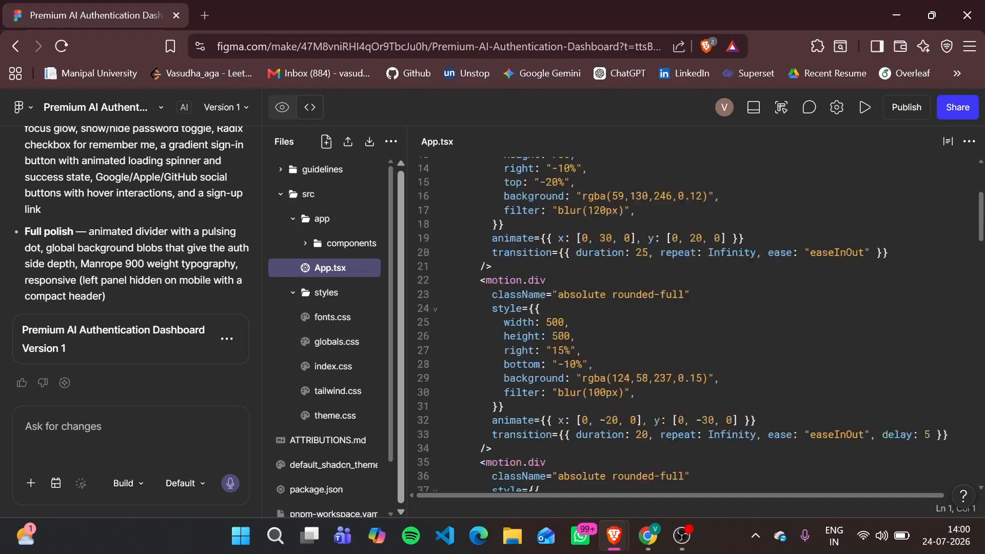
pyautogui.click(281, 107)
# Review the GitHub and Supabase integration options, the chat's description of what was built, and the sign-in card
pyautogui.click(836, 107)
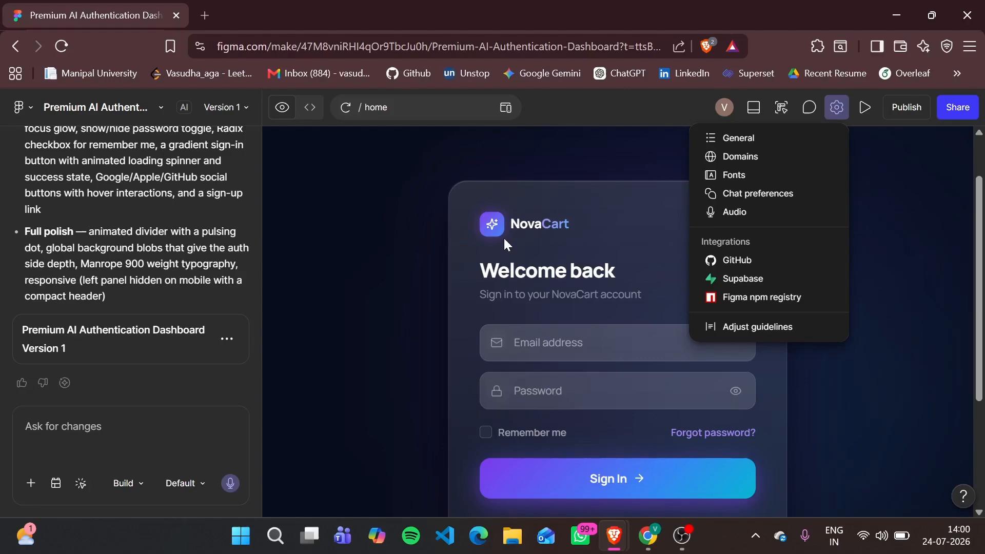
pyautogui.click(203, 261)
pyautogui.scroll(2, 203, 260)
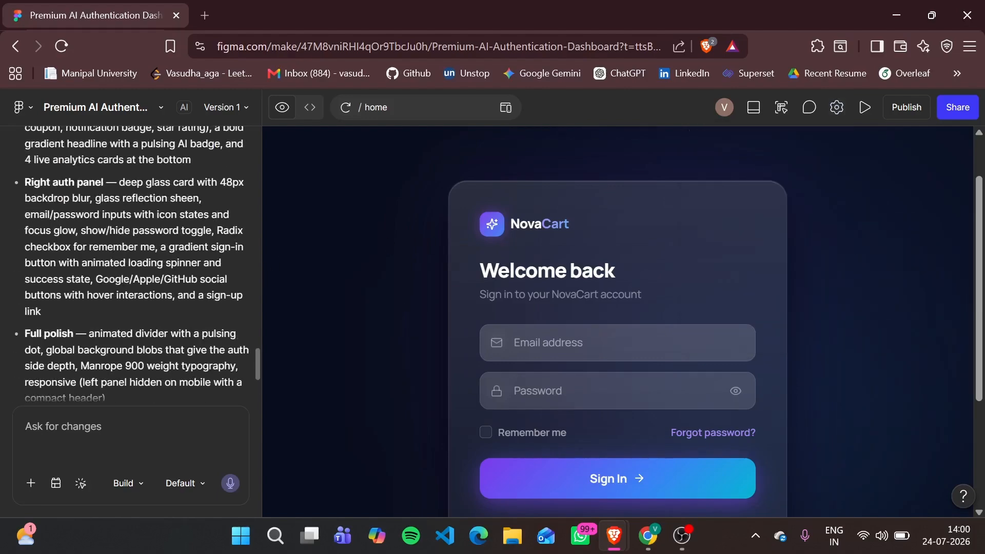
pyautogui.scroll(5, 131, 261)
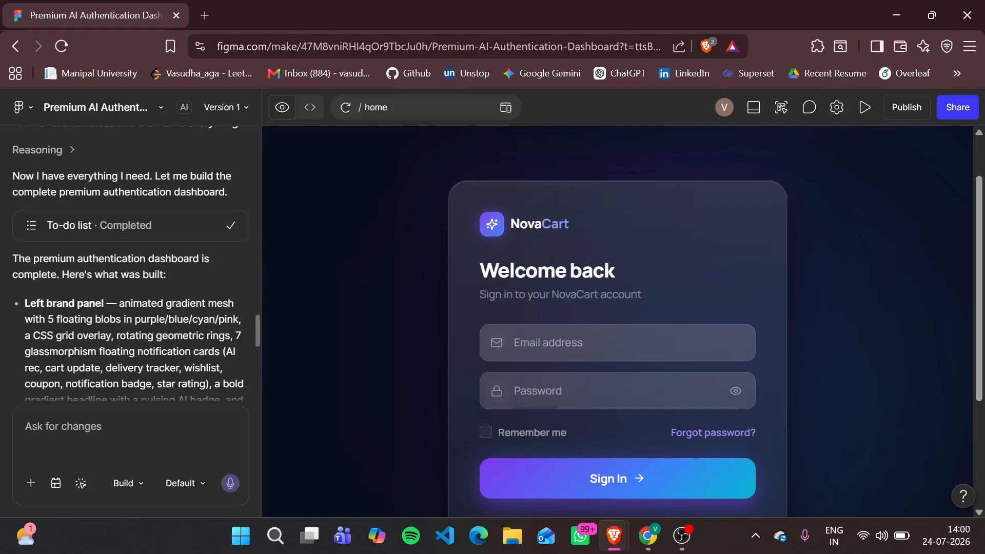
pyautogui.scroll(-1, 130, 262)
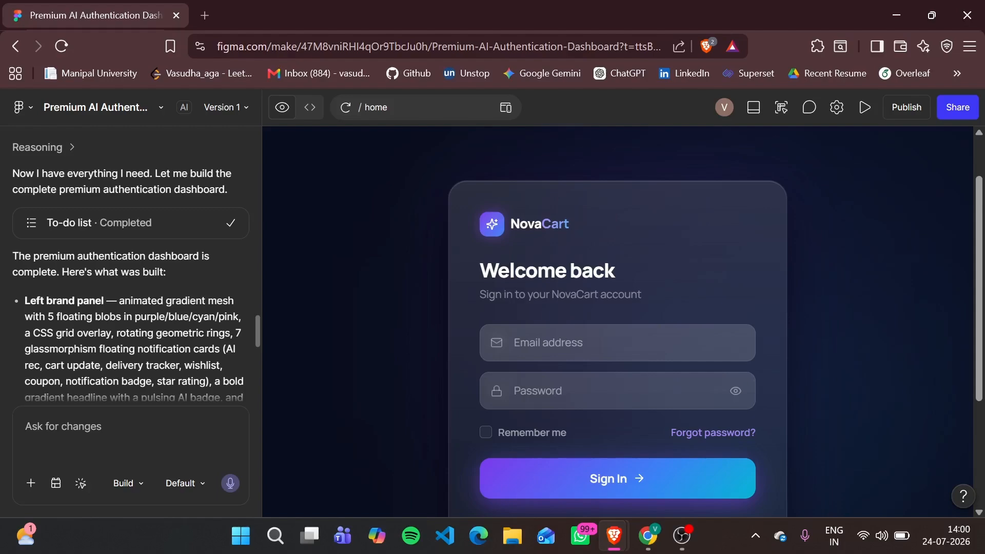
pyautogui.scroll(-3, 131, 262)
pyautogui.scroll(-1, 131, 264)
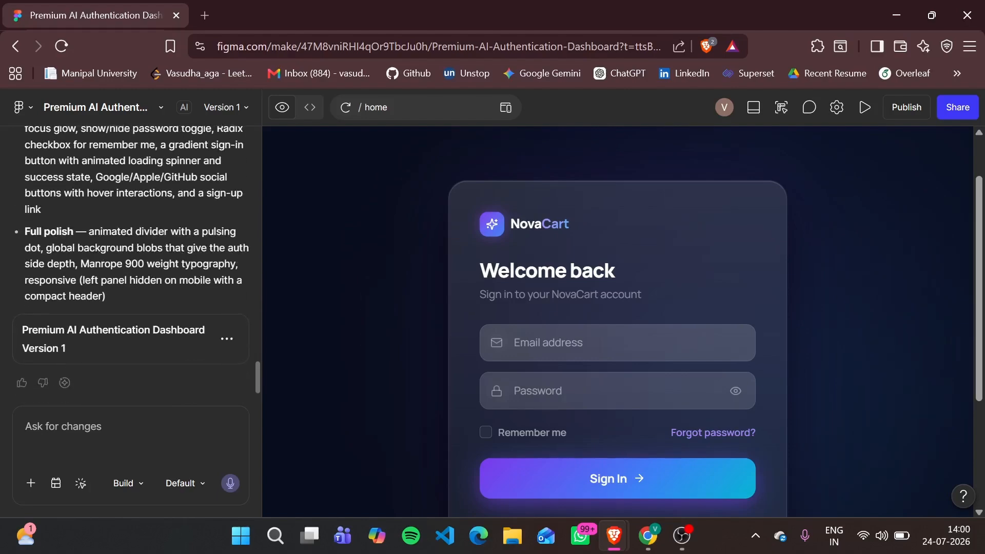
pyautogui.scroll(-2, 431, 275)
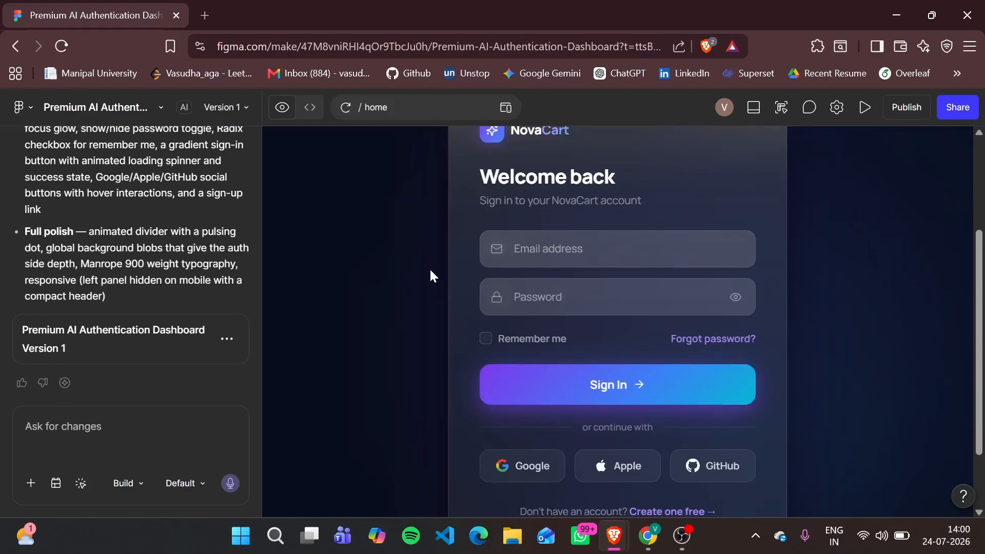
pyautogui.click(838, 109)
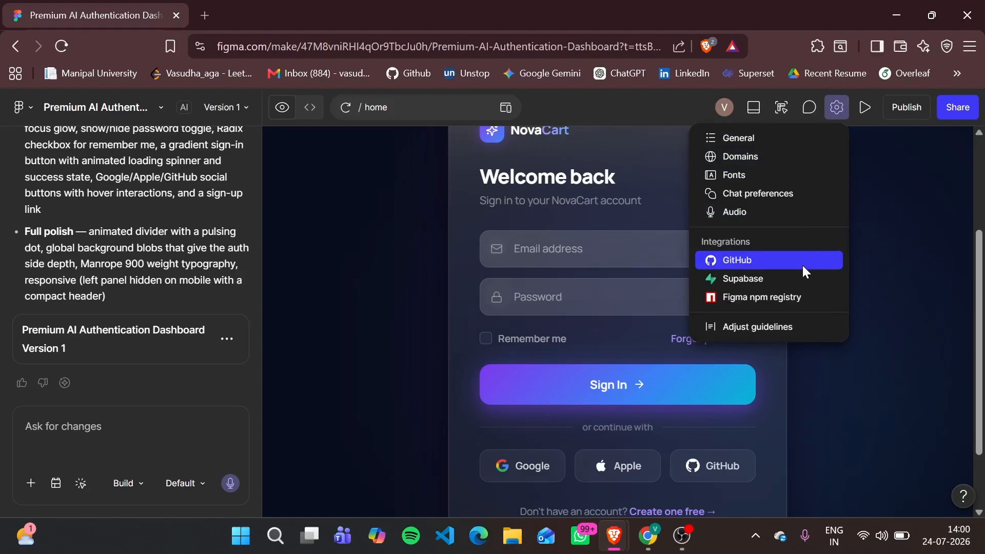
pyautogui.click(392, 244)
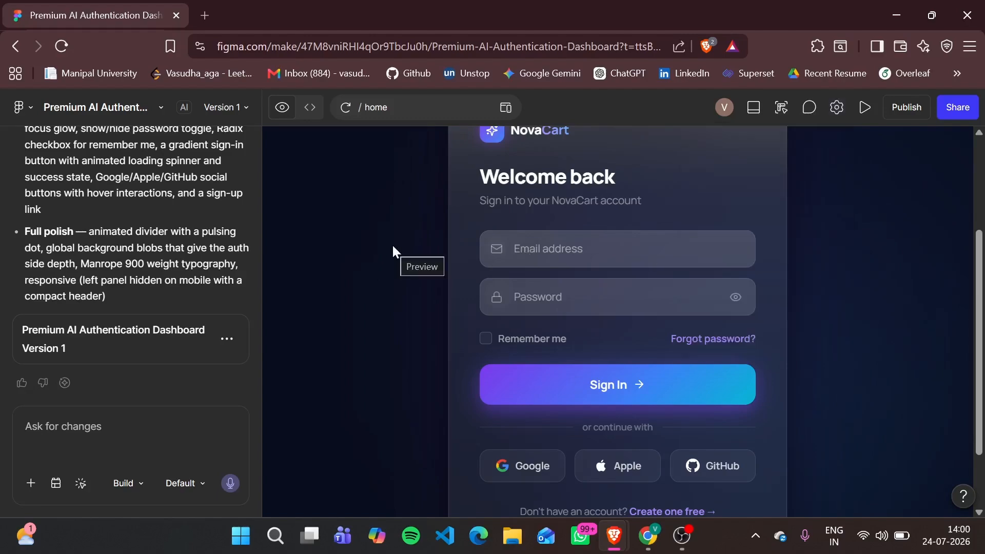
# Show the App.tsx code and delete the extra character at the end of line 21
pyautogui.click(309, 107)
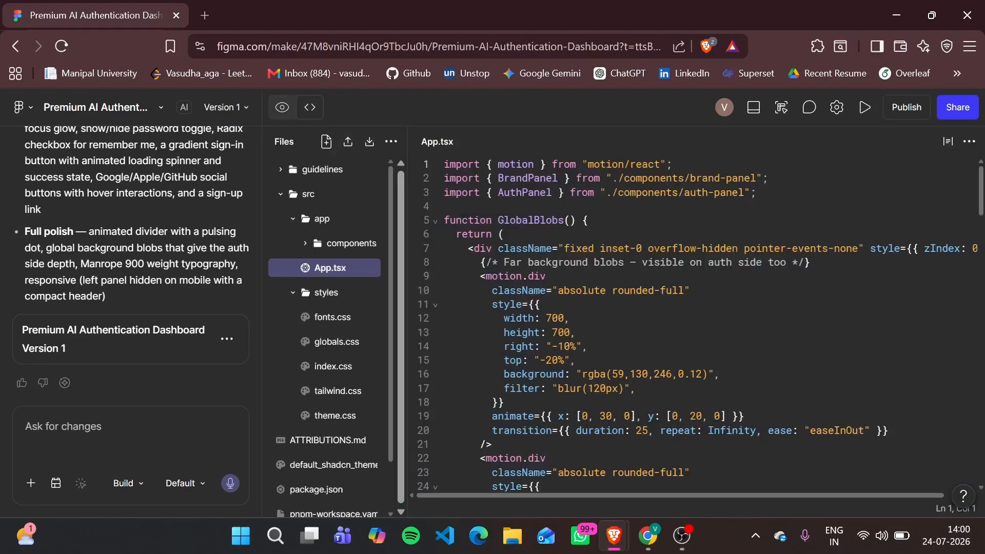
pyautogui.scroll(-3, 518, 216)
pyautogui.click(492, 323)
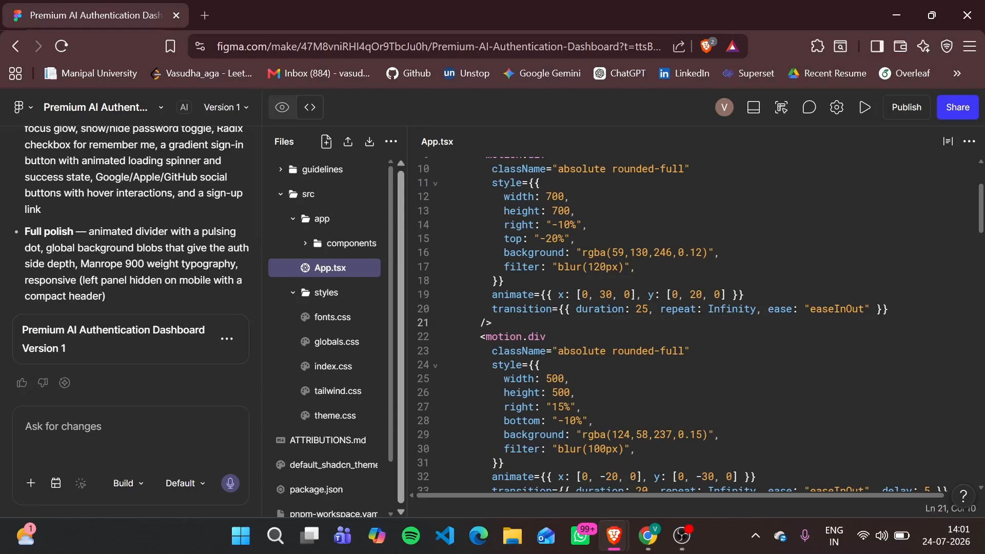
pyautogui.press('BackSpace')
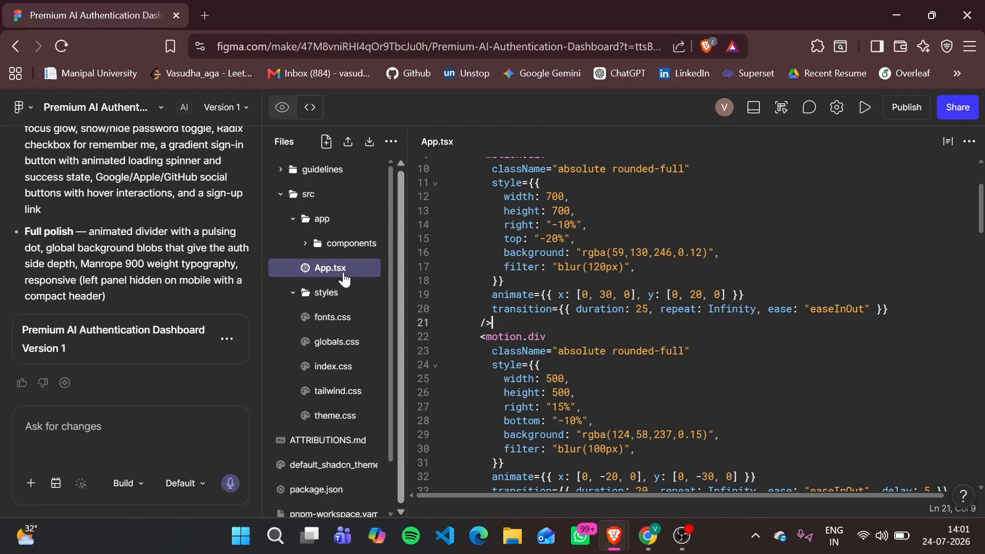
# Return to the design preview and check the NovaCart sign-in card from its heading to the account creation link
pyautogui.click(287, 109)
pyautogui.scroll(-3, 639, 299)
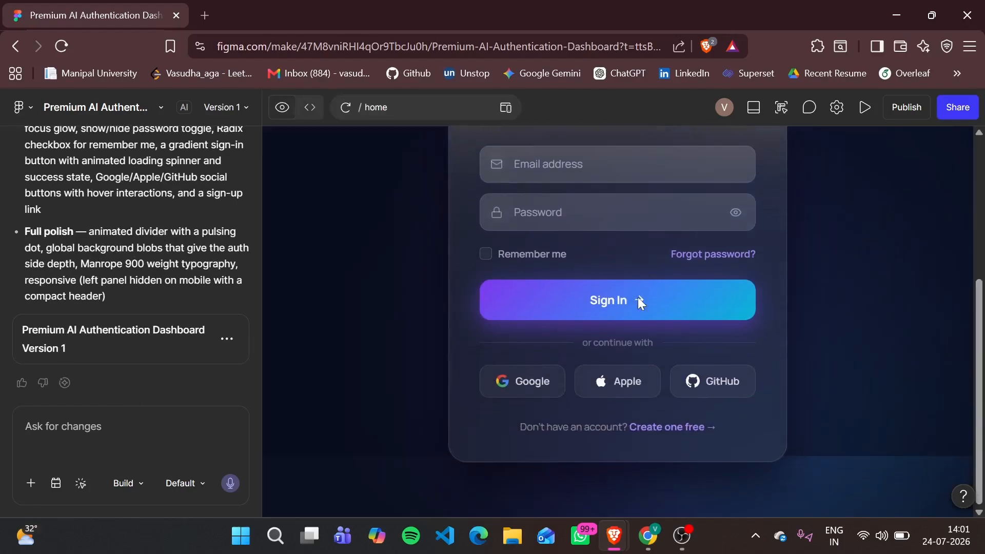
pyautogui.scroll(3, 638, 297)
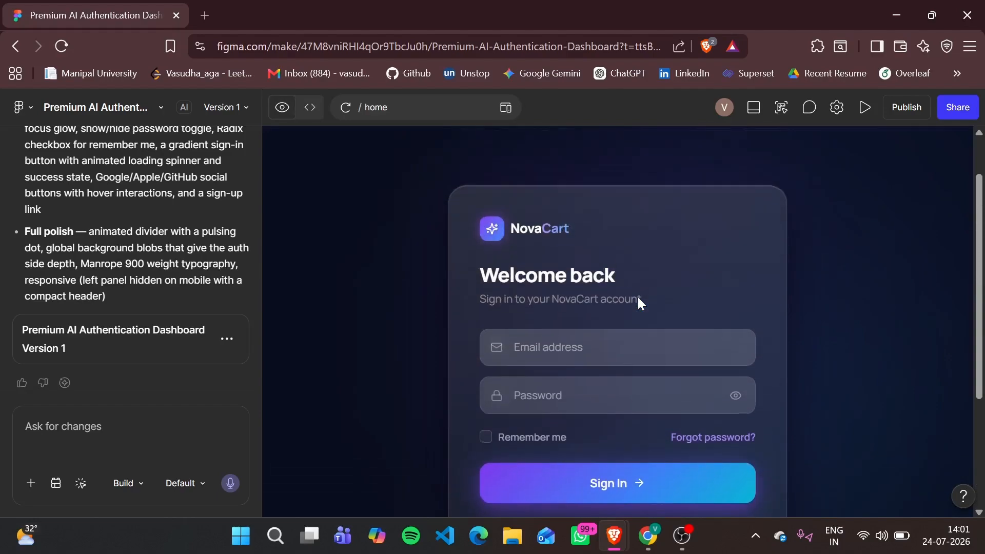